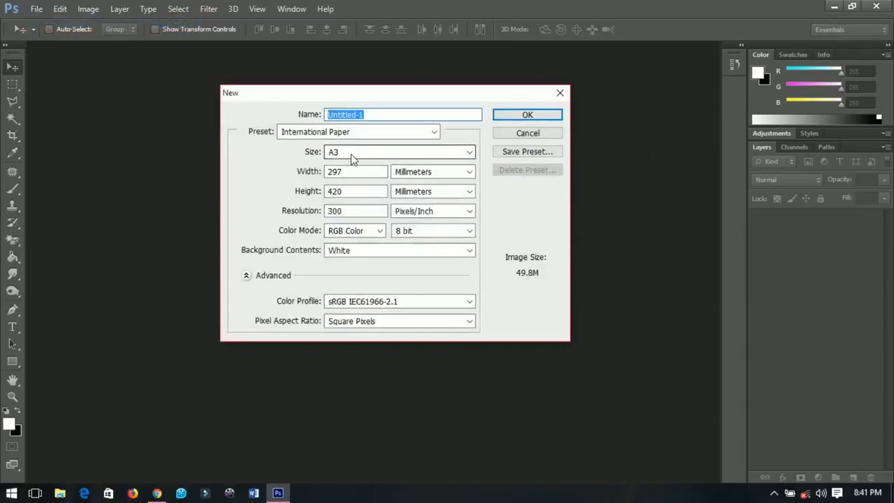
- Create a new document with the International Paper preset at A3 size, 297 × 420 mm, 300 pixels/inch, RGB, white background
click(342, 135)
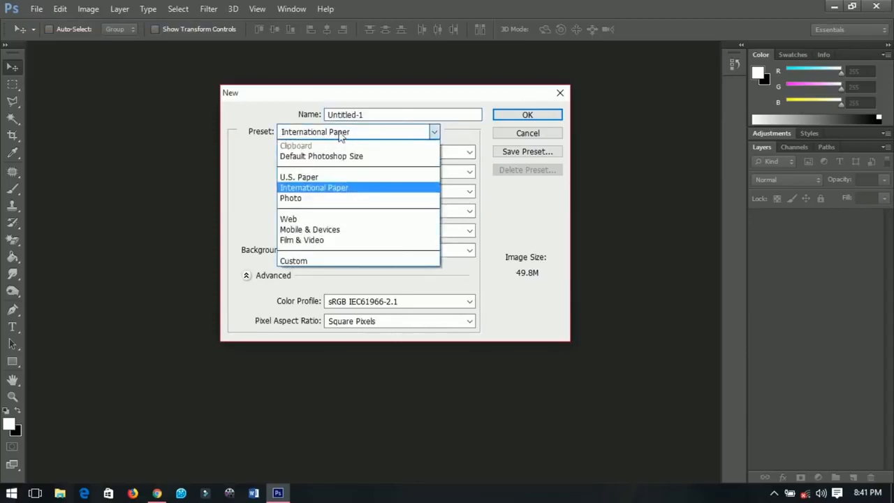
click(330, 187)
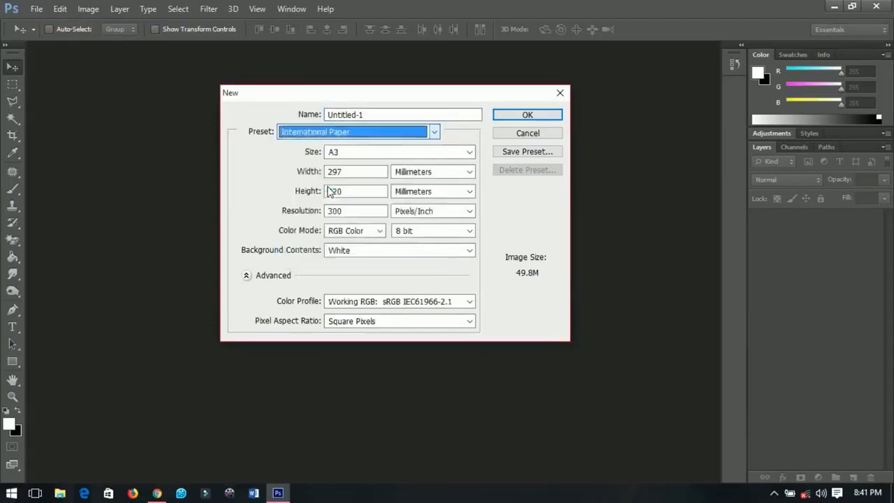
click(354, 154)
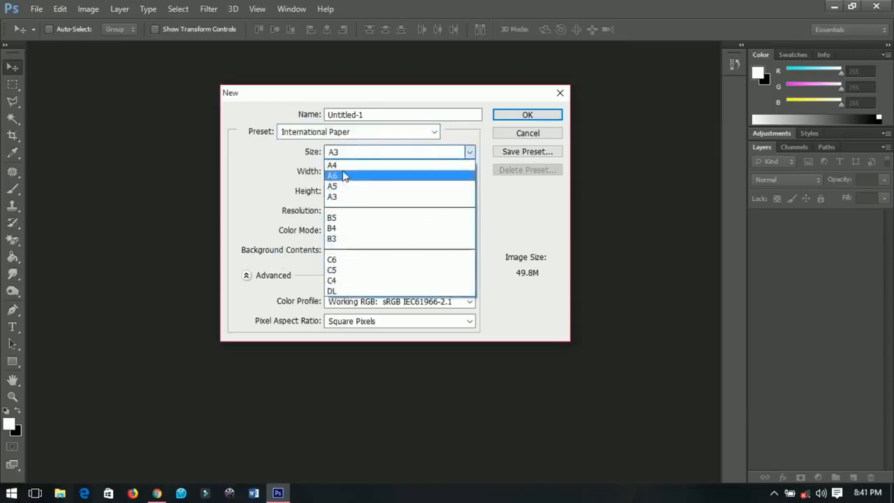
click(343, 196)
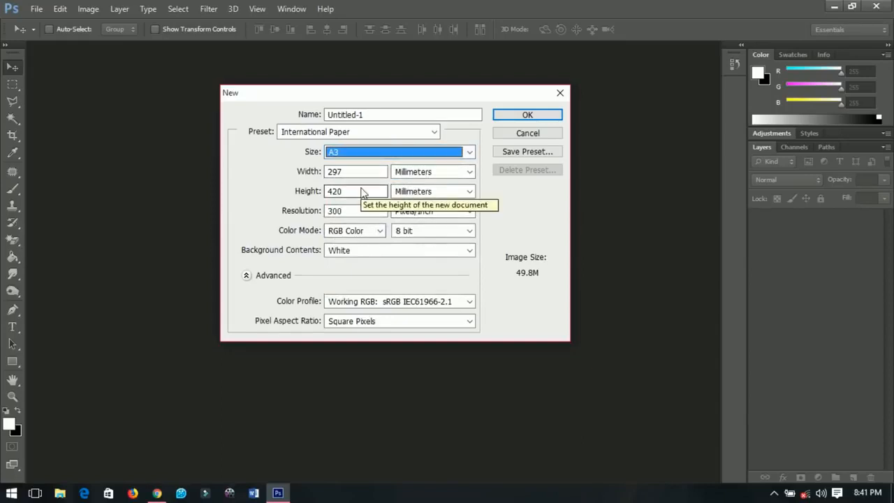
click(521, 115)
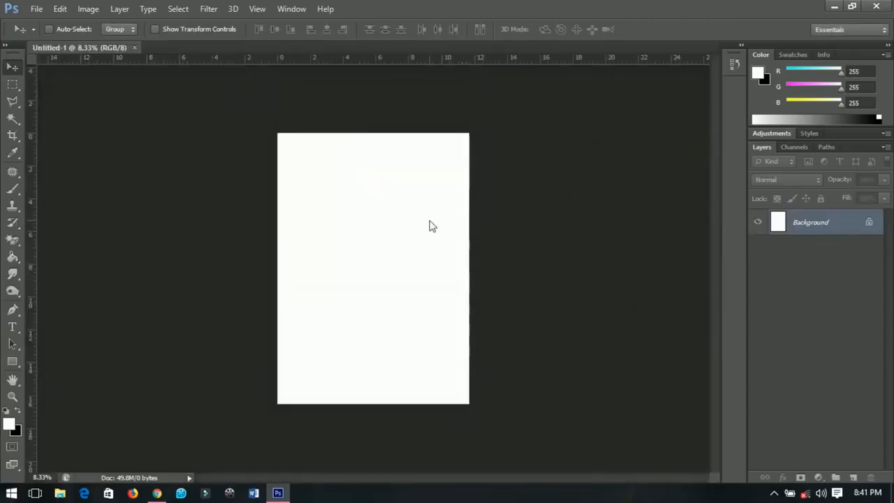
- Add a vertical guide at 5% of the page width
scroll(419, 220, up, 2)
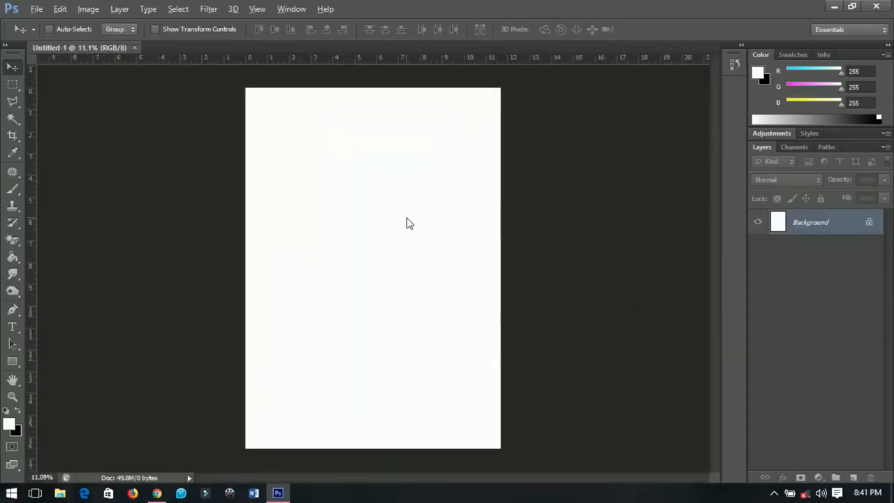
key(alt)
click(265, 15)
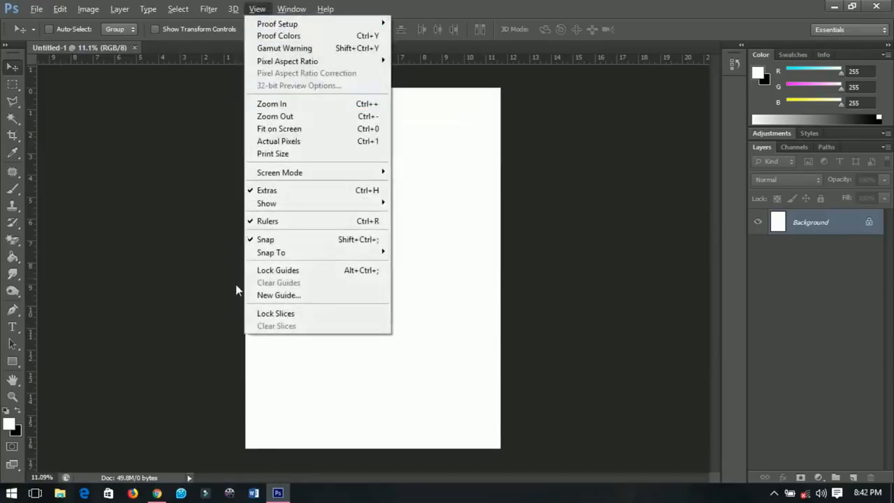
click(282, 299)
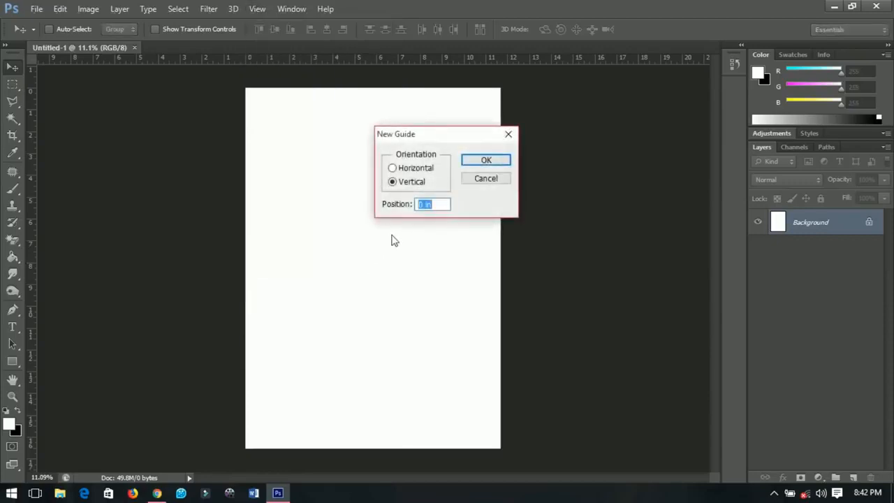
text(5%)
click(492, 162)
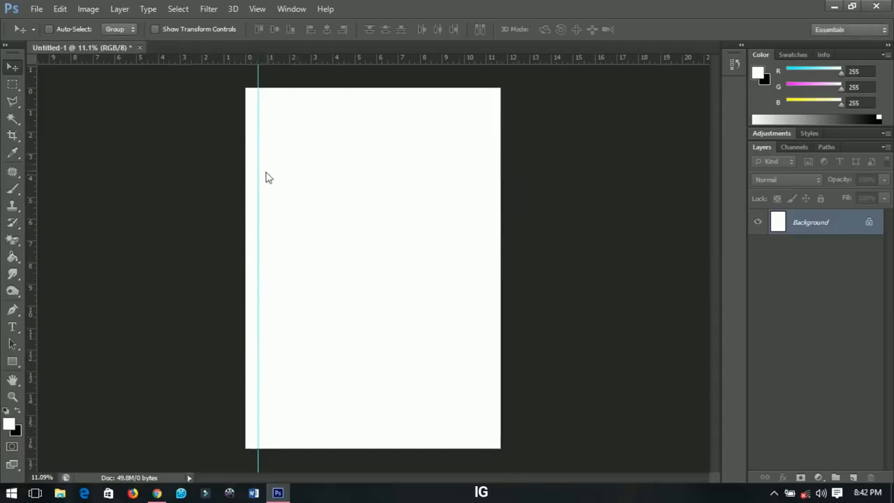
- Add a second vertical guide at 95% of the page width
click(257, 8)
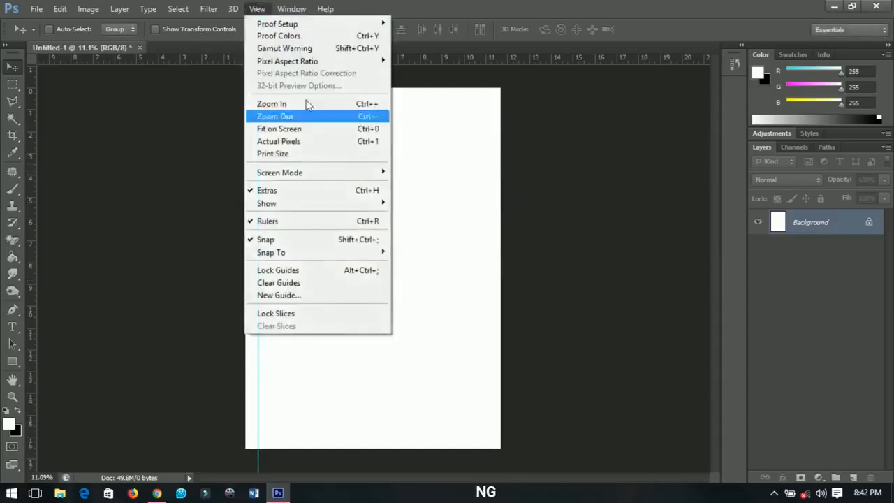
click(299, 295)
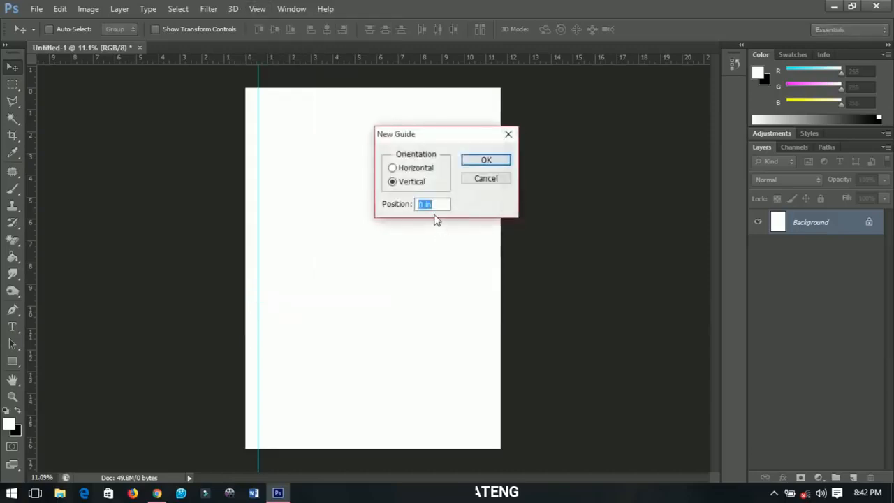
text(9)
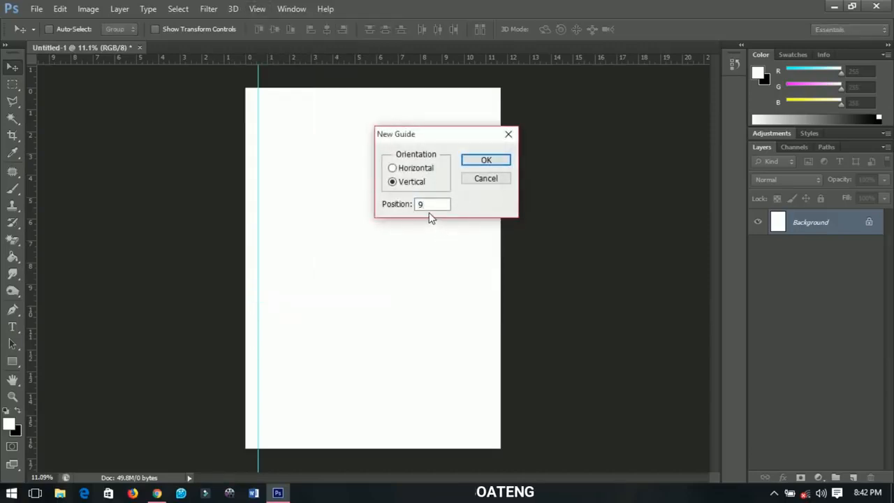
text(5%)
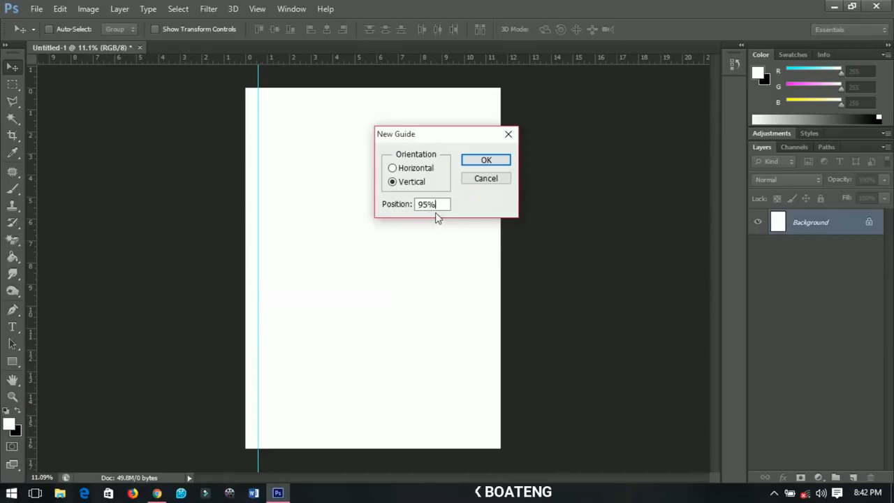
click(481, 161)
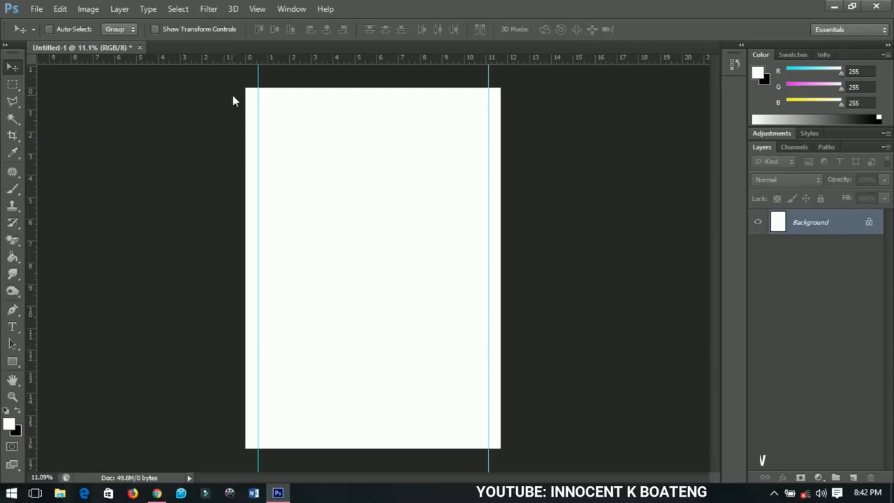
click(43, 10)
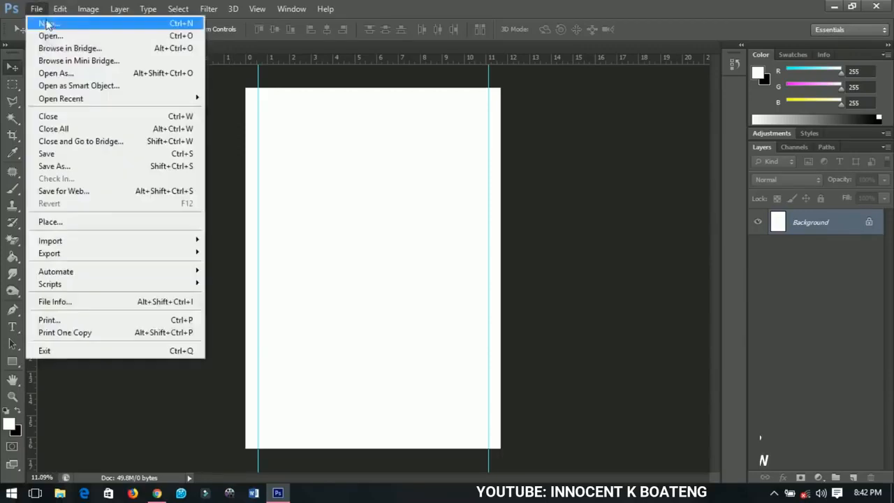
click(42, 33)
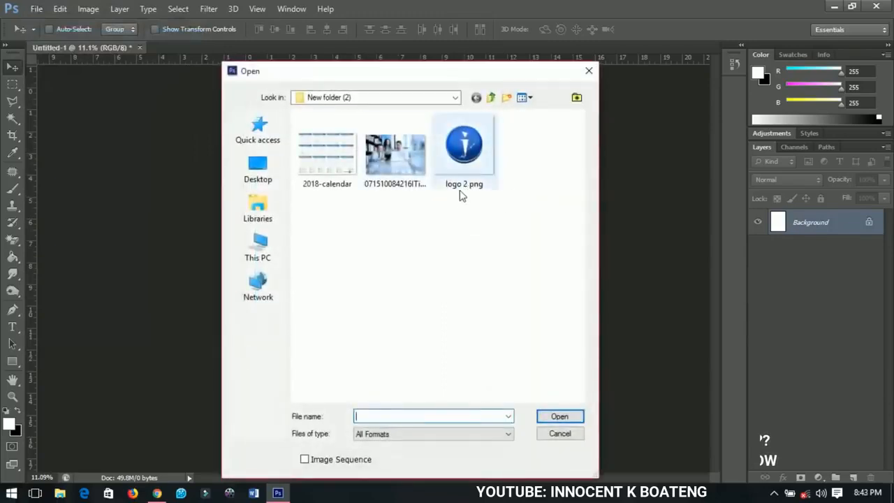
click(559, 433)
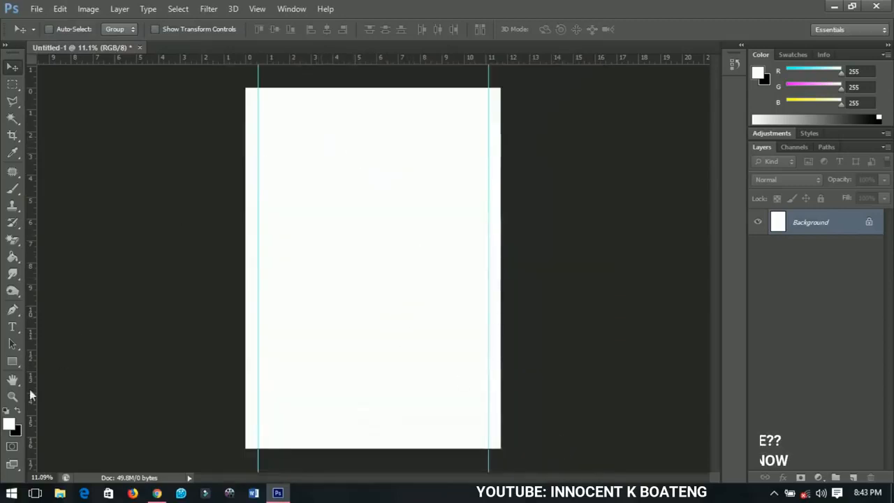
- Draw a rectangle shape about 3751 × 1019 px across the page's upper edge and fill it with blue 006cff
mouse_move(18, 367)
mouse_down()
mouse_move(32, 355)
mouse_move(54, 358)
mouse_up()
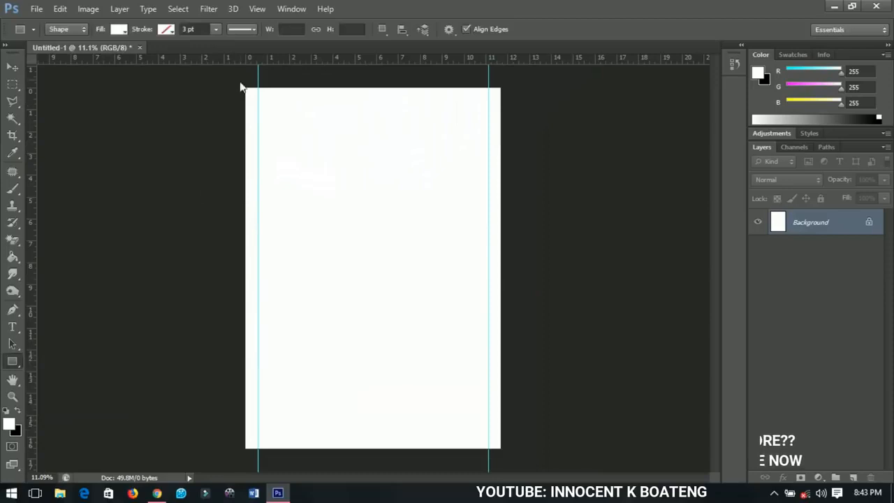
drag(234, 76, 507, 151)
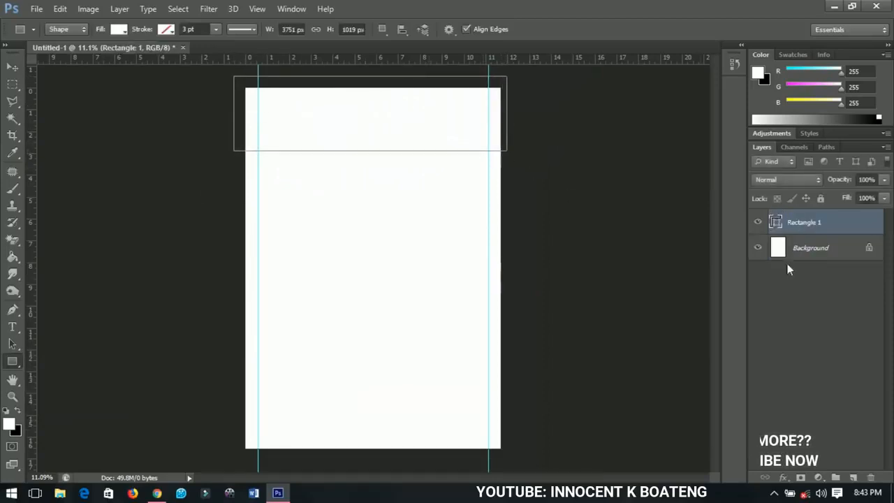
double_click(776, 222)
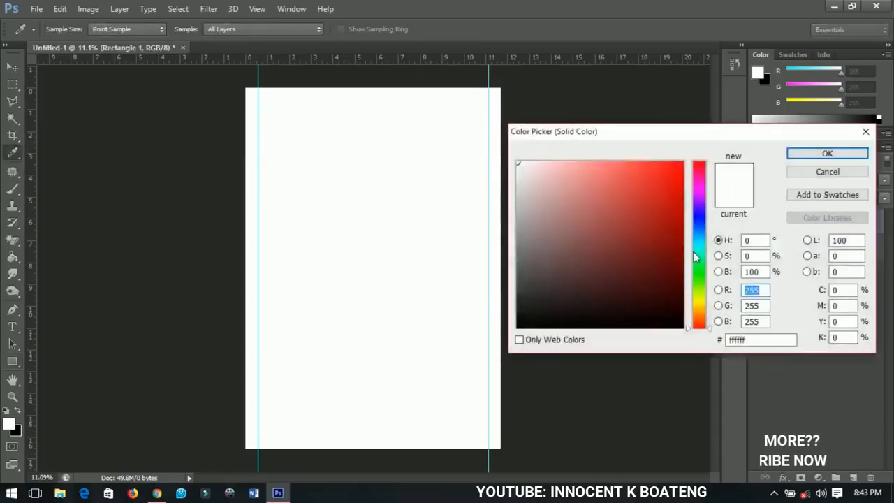
click(701, 230)
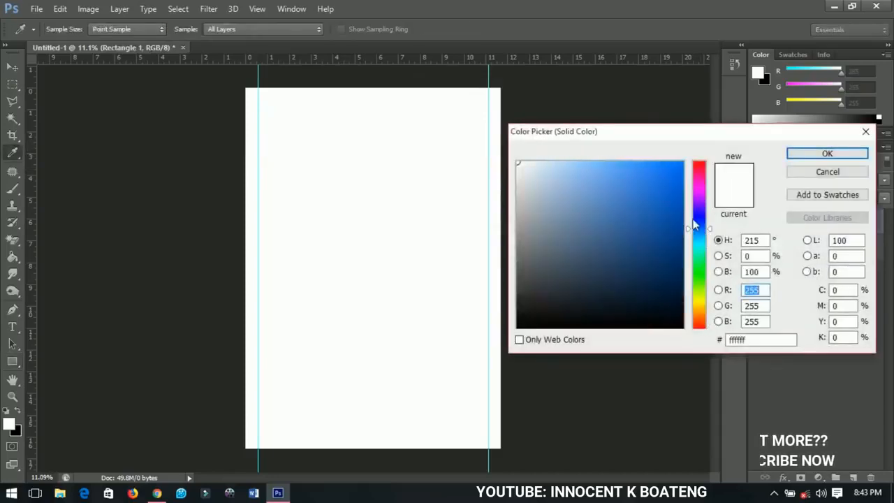
drag(669, 186, 701, 154)
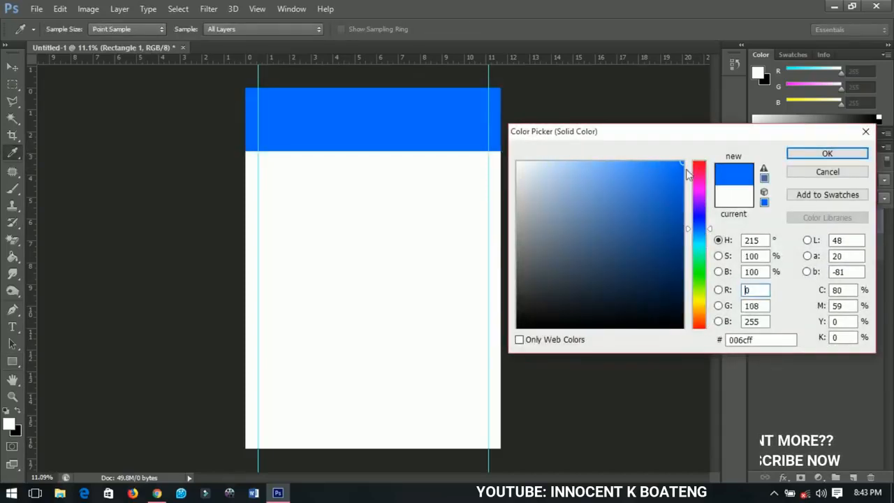
click(804, 157)
- Shift the blue rectangle slightly upward and warp its lower edge into a wave that rises toward the right
click(9, 69)
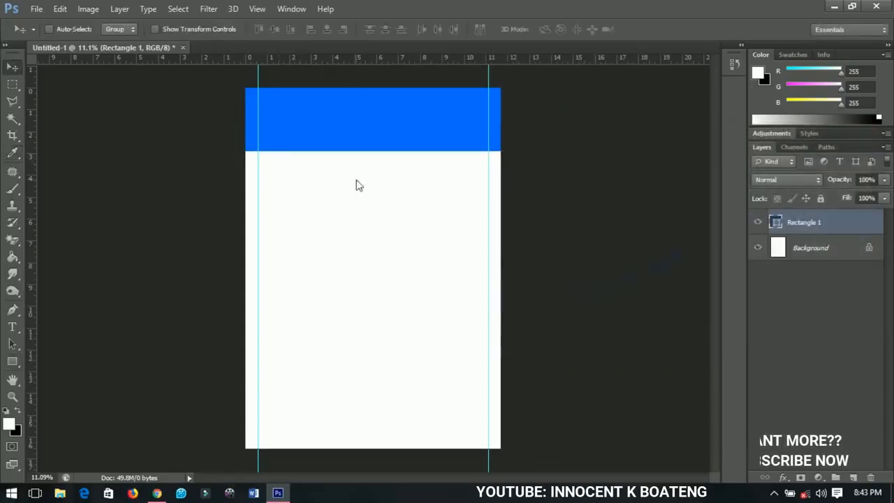
drag(356, 181, 358, 182)
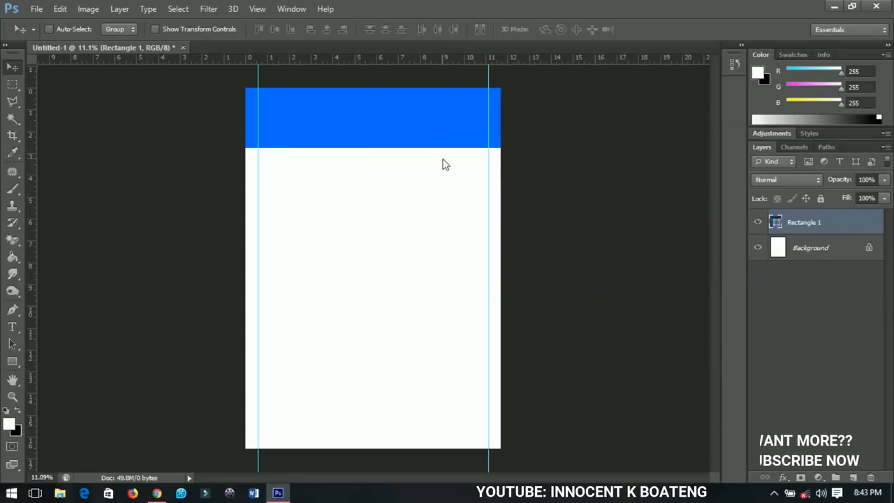
key(ctrl+t)
right_click(441, 136)
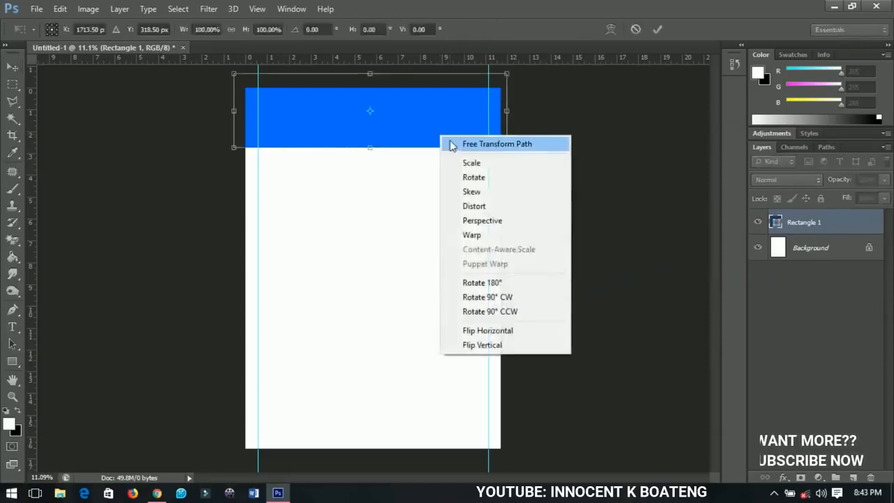
click(472, 236)
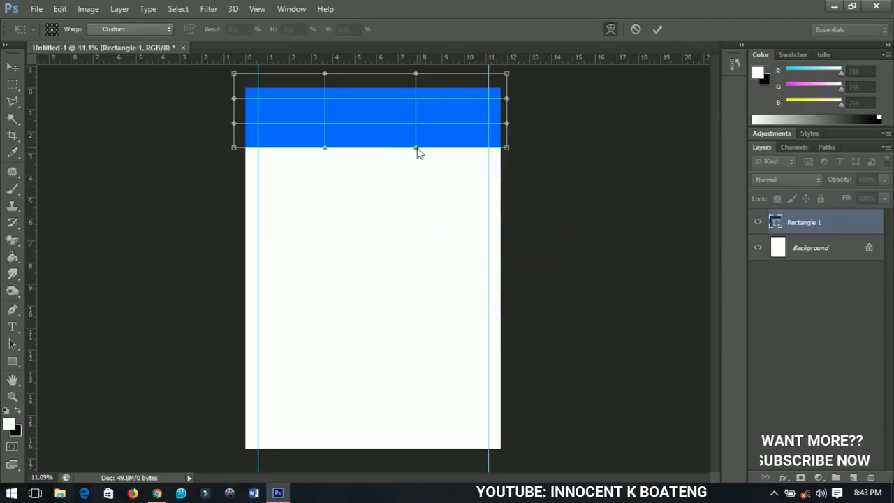
drag(417, 149, 418, 103)
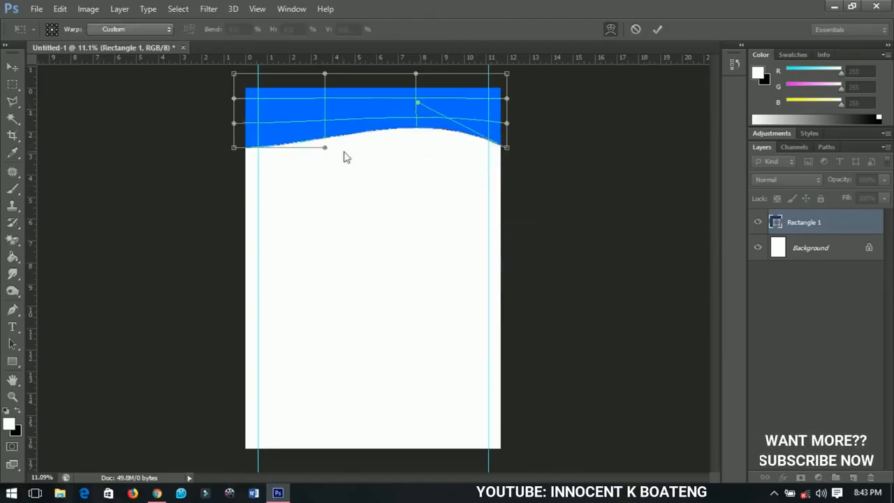
key(Return)
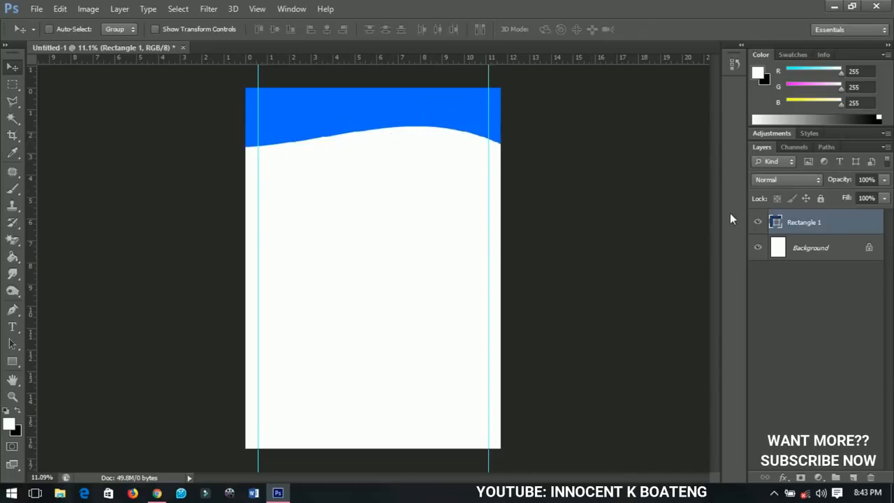
- Duplicate the blue wave layer and recolor the original layer underneath to cyan 00f0ff
key(ctrl+j)
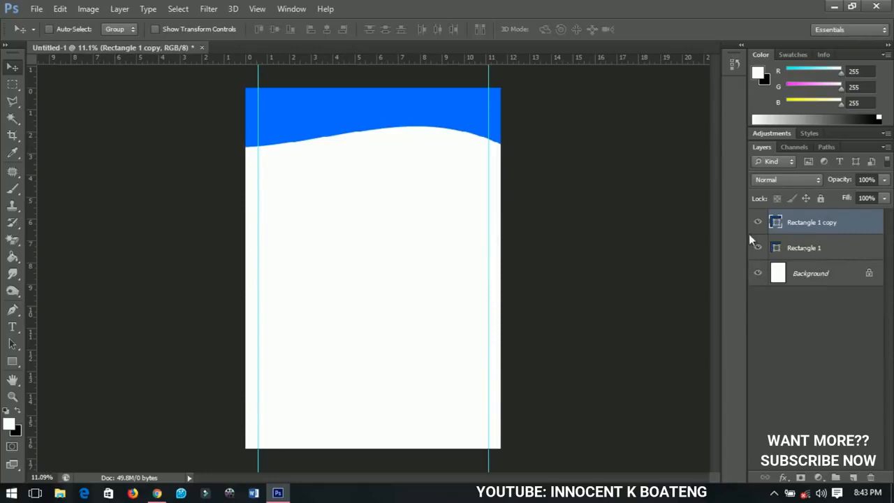
click(815, 248)
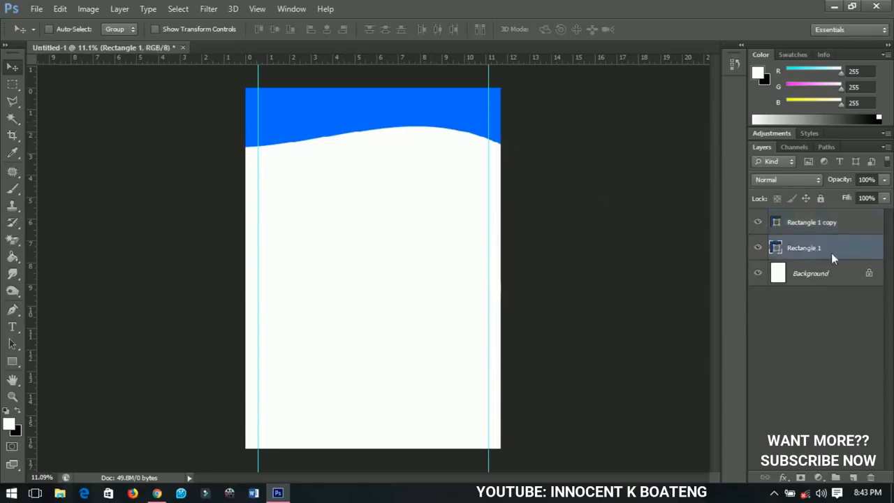
double_click(778, 248)
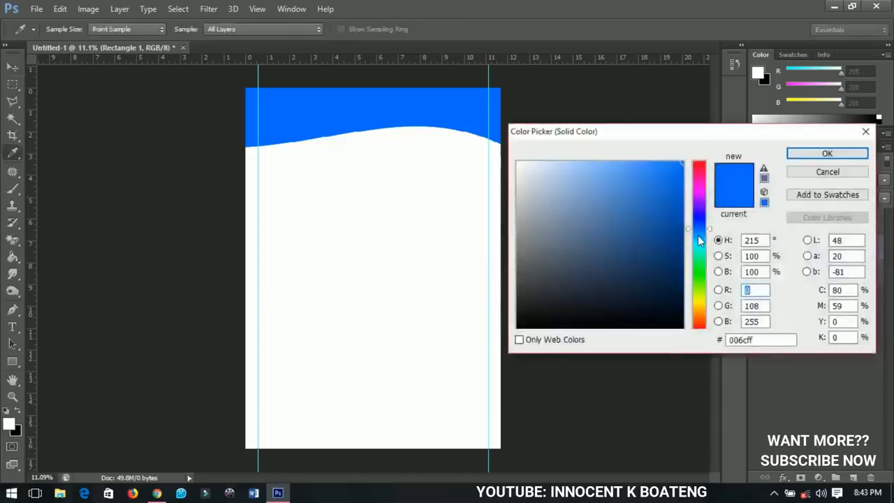
drag(700, 230, 699, 244)
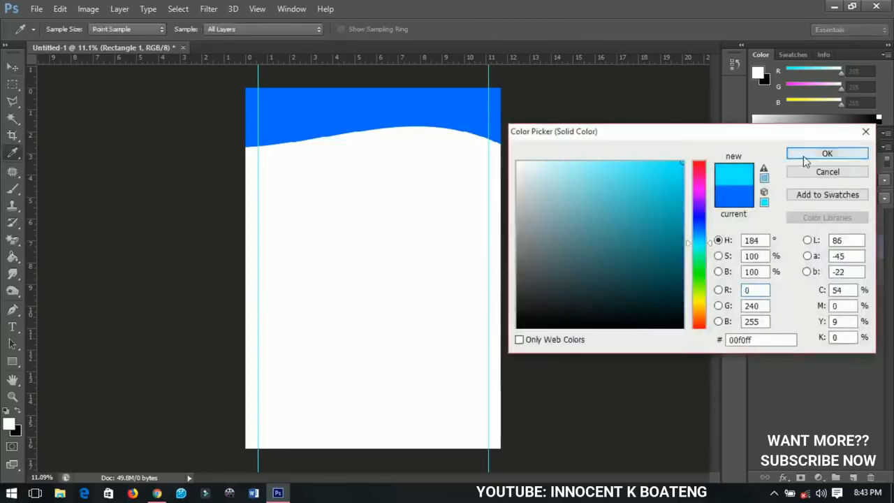
click(804, 155)
- Rotate the cyan wave about 5° clockwise and position it as a band under the blue wave, tapering away toward the left
drag(453, 136, 450, 146)
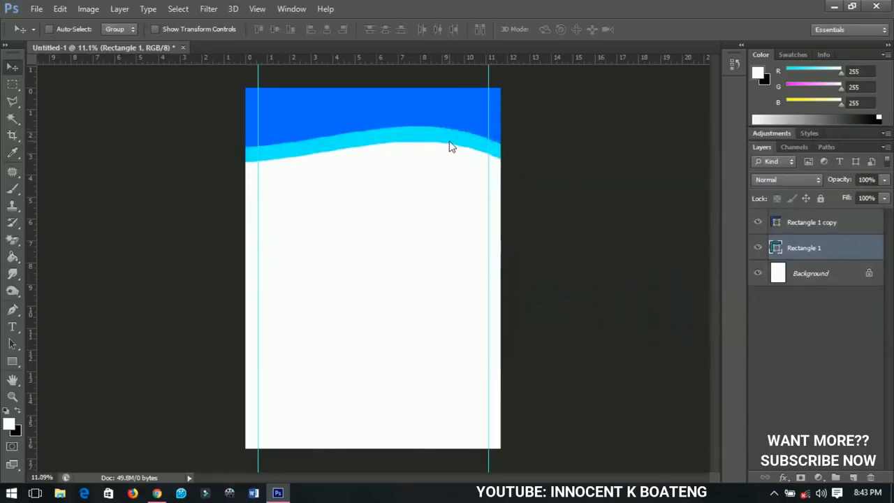
key(ctrl+t)
drag(562, 140, 569, 160)
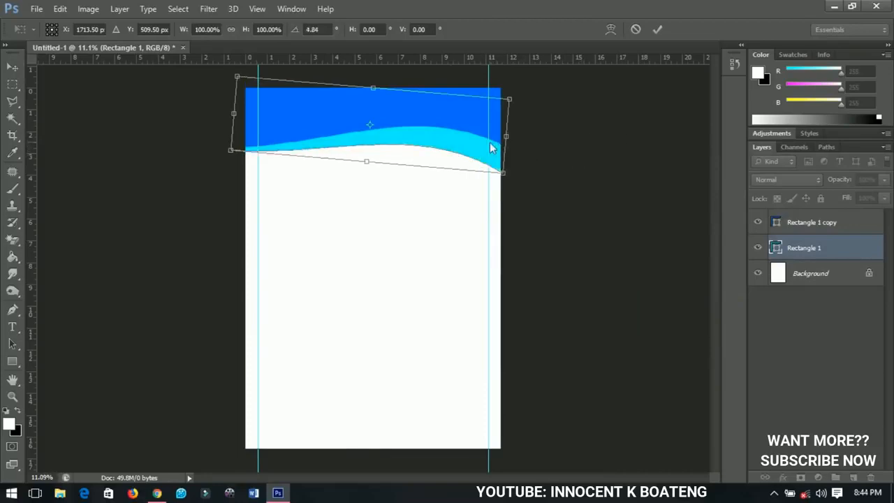
key(Return)
drag(480, 175, 476, 168)
key(shift+Up)
key(shift+Up)
key(shift+Up)
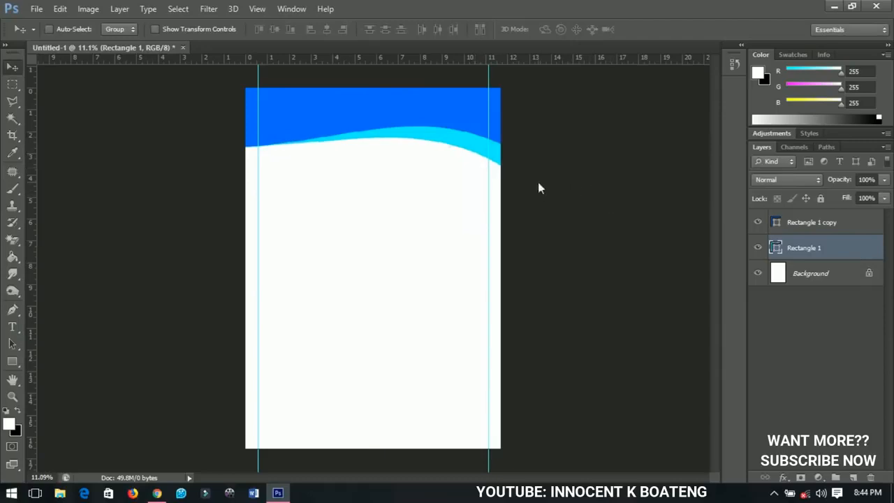
- Add a vertical guide at the page's horizontal centre, midway between the two margin guides
click(776, 222)
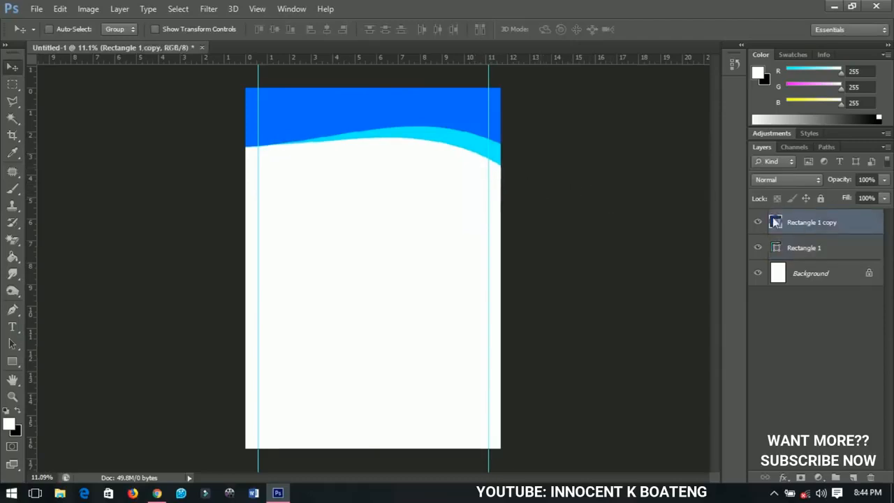
click(261, 8)
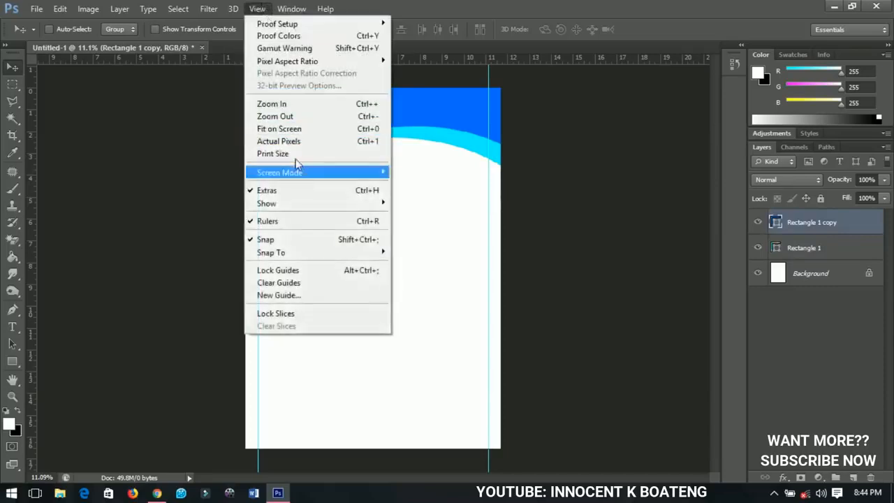
click(294, 300)
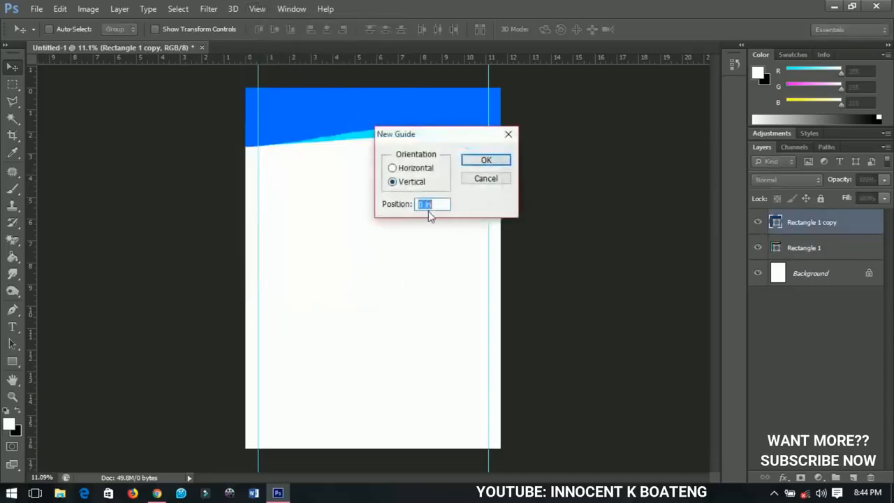
text(100)
text(%)
click(485, 160)
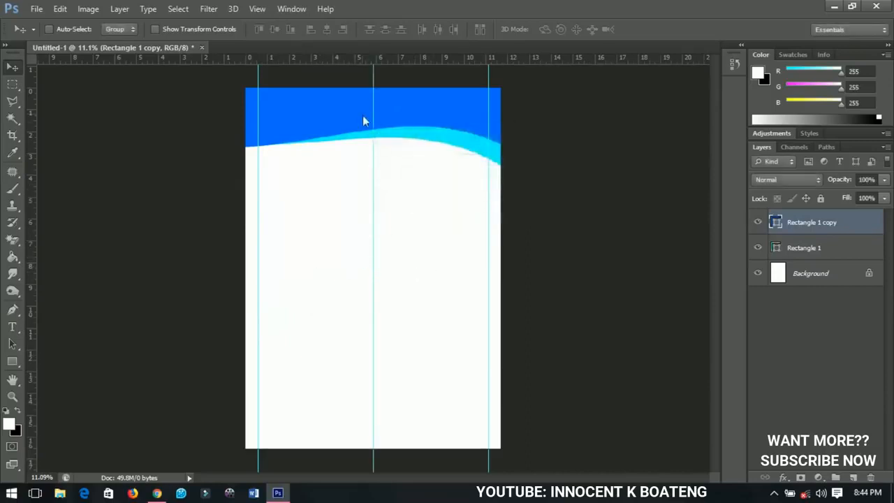
- Draw a blue pen shape about 4021 × 792 px across the page's lower edge, peaking at the centre guide, using a horizontal guide to level its ends
click(12, 311)
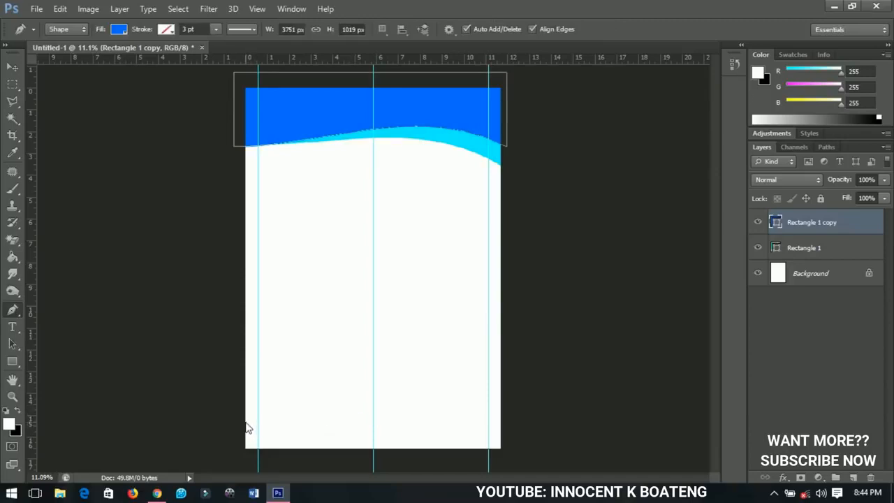
click(246, 422)
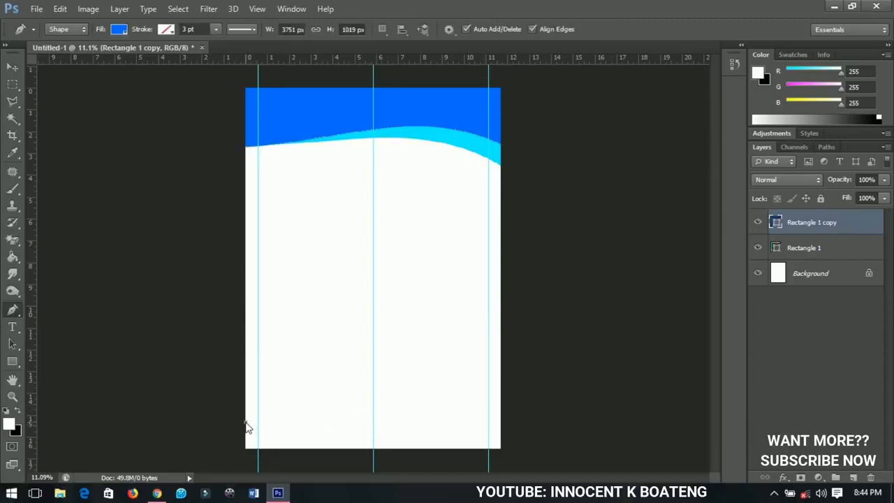
click(373, 405)
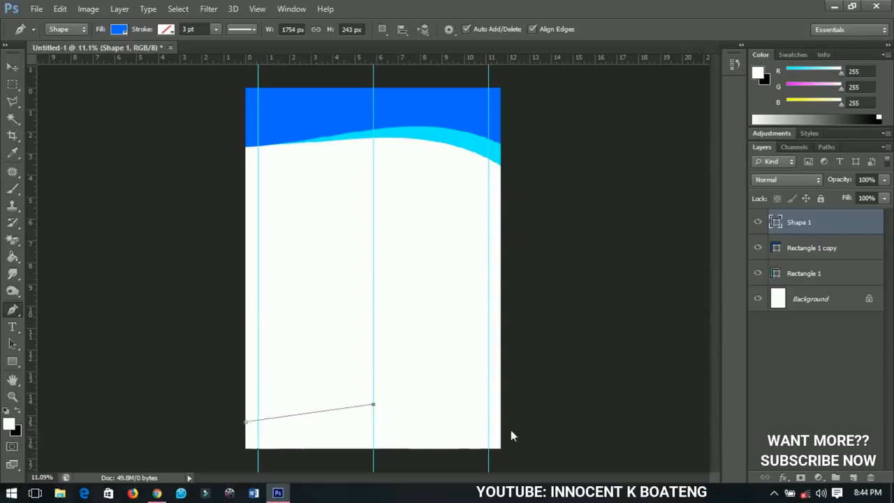
drag(420, 62, 394, 428)
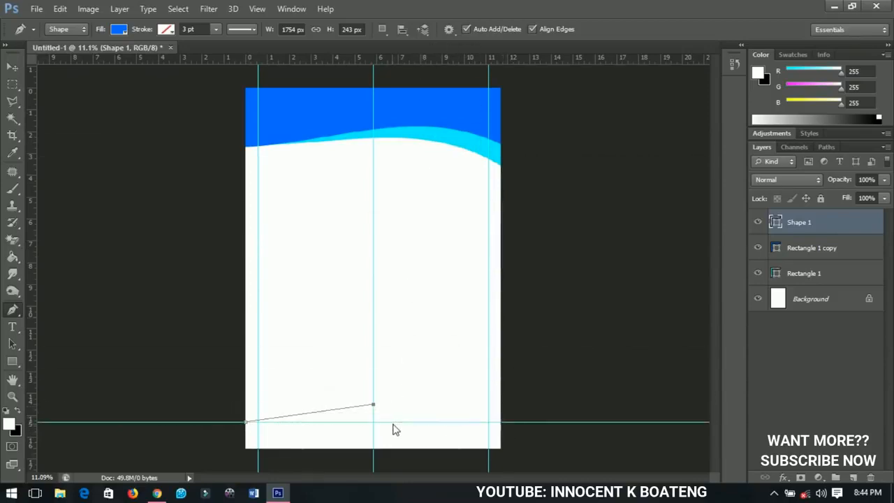
click(501, 422)
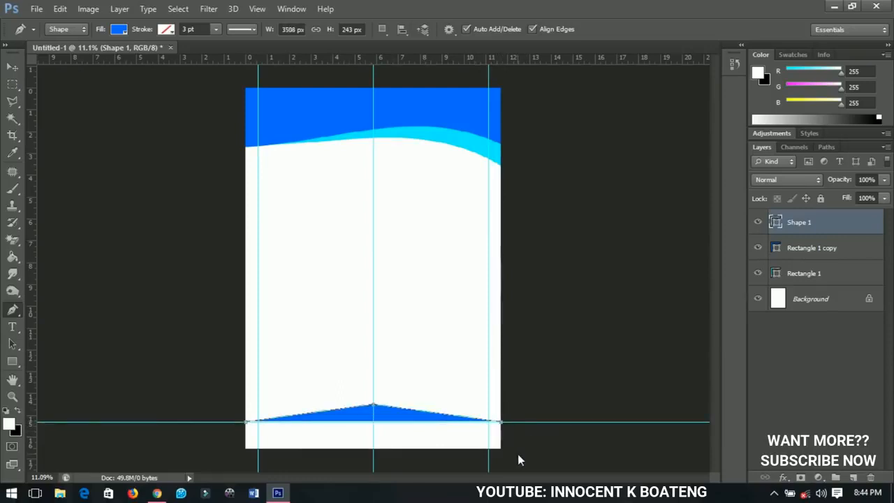
click(335, 462)
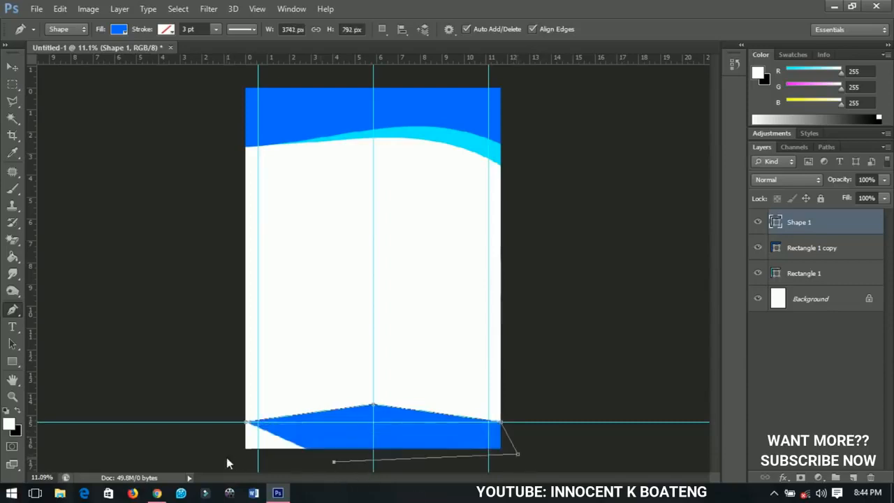
click(225, 458)
click(246, 423)
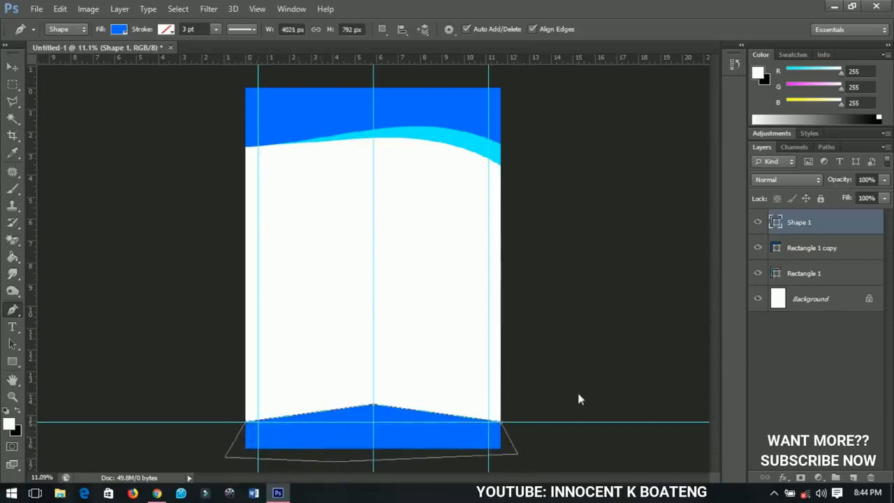
click(12, 66)
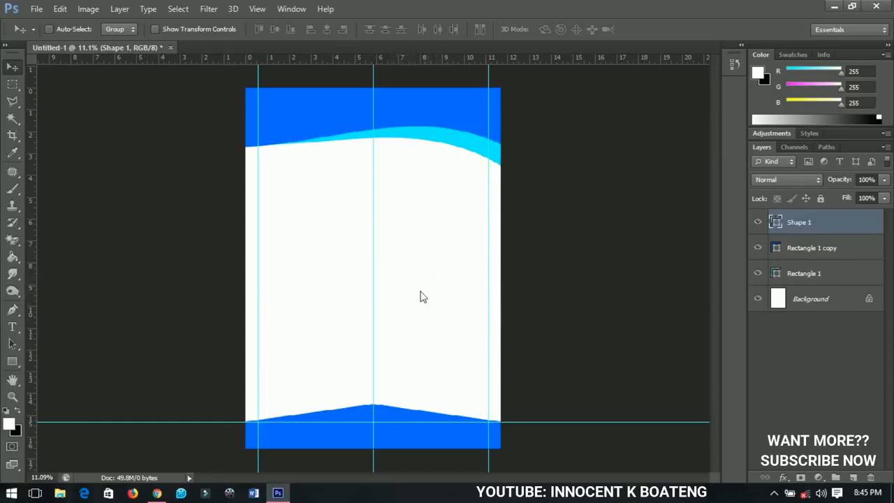
- Open the 2018-calendar image as a separate document
click(36, 10)
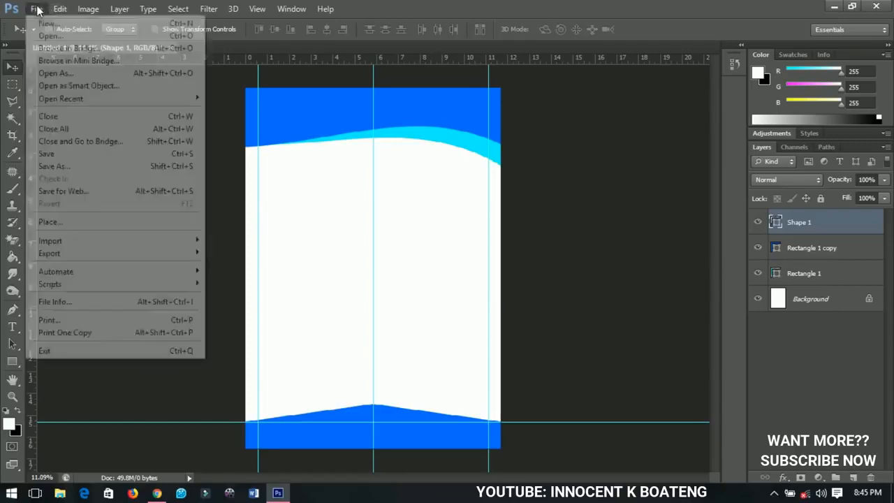
click(77, 35)
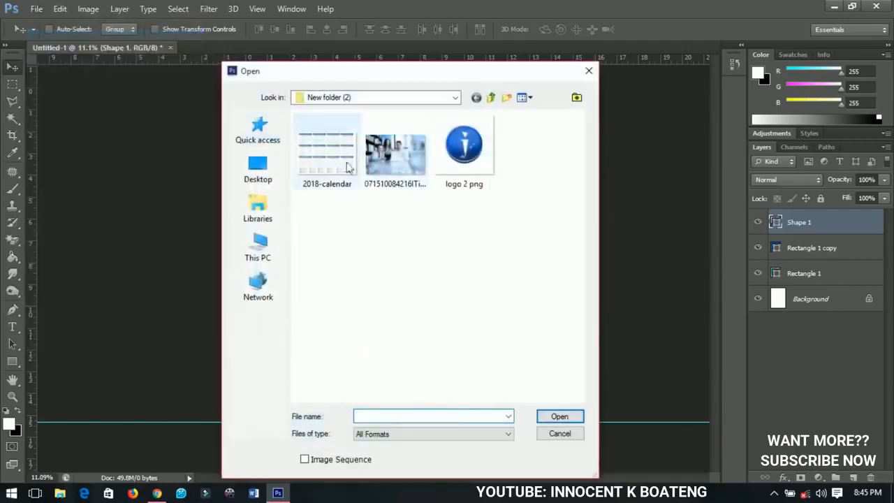
click(341, 160)
click(561, 417)
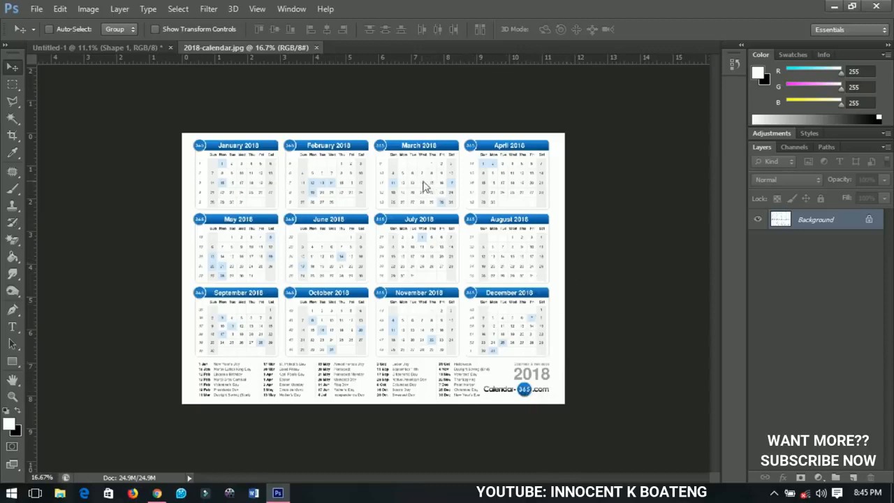
- Select the twelve month grids without the holiday list and logo, and copy them to a new layer
click(12, 84)
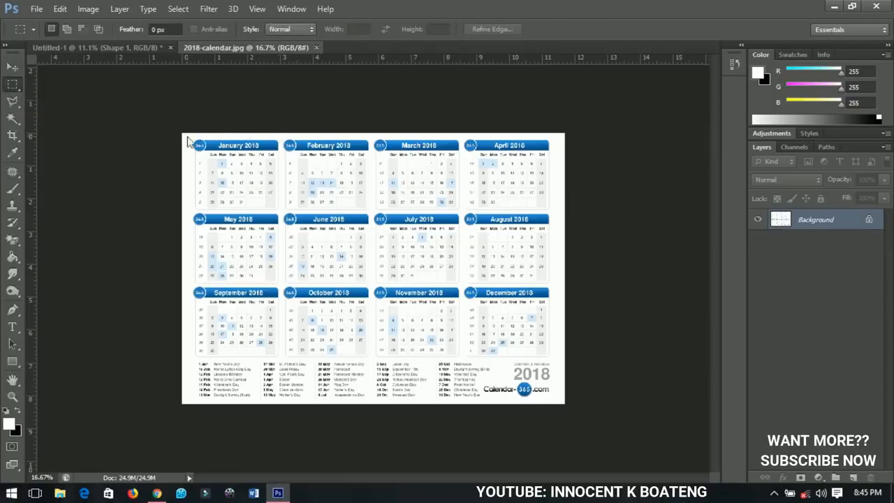
drag(187, 137, 556, 363)
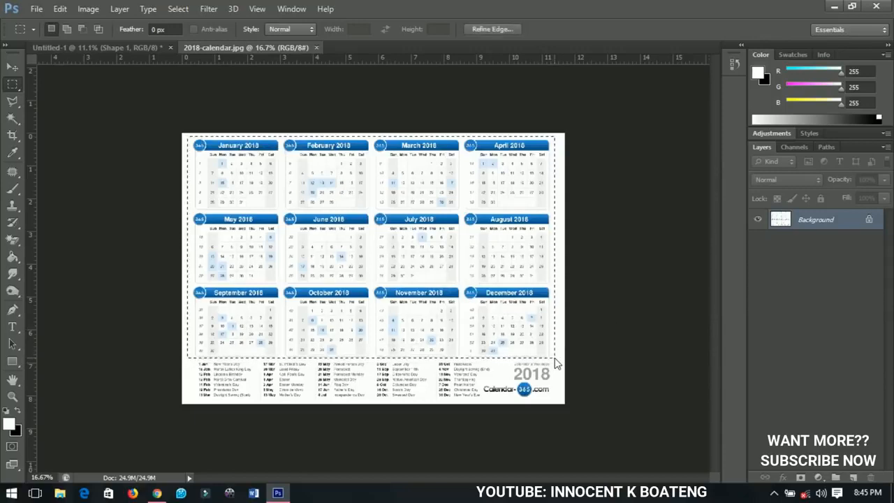
right_click(479, 250)
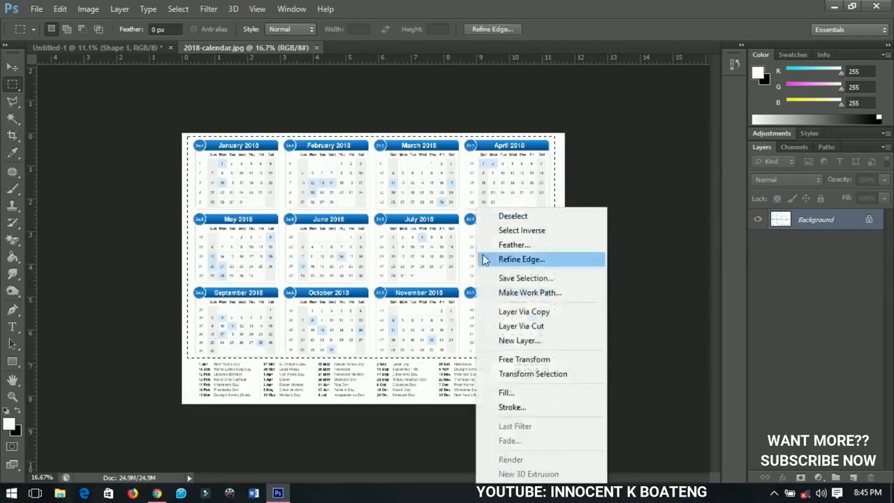
click(520, 311)
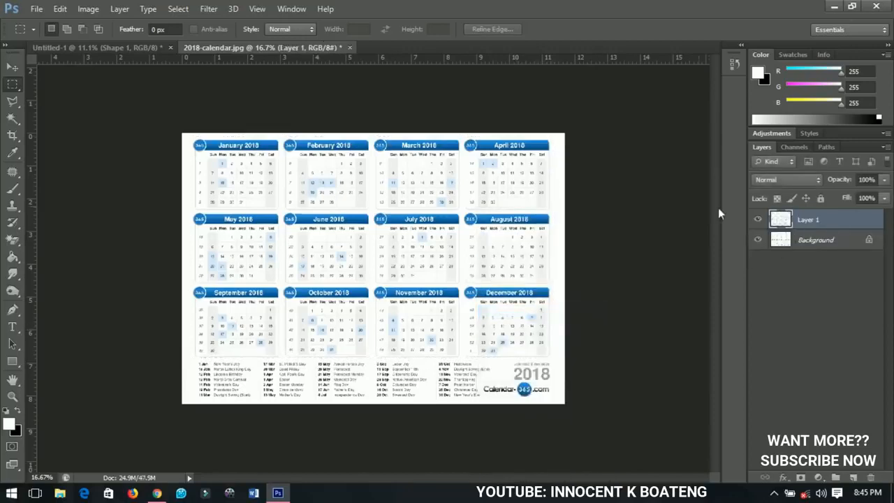
- Move the copied month grids into the layout document above the lower blue shape and centre them horizontally on the page
key(v)
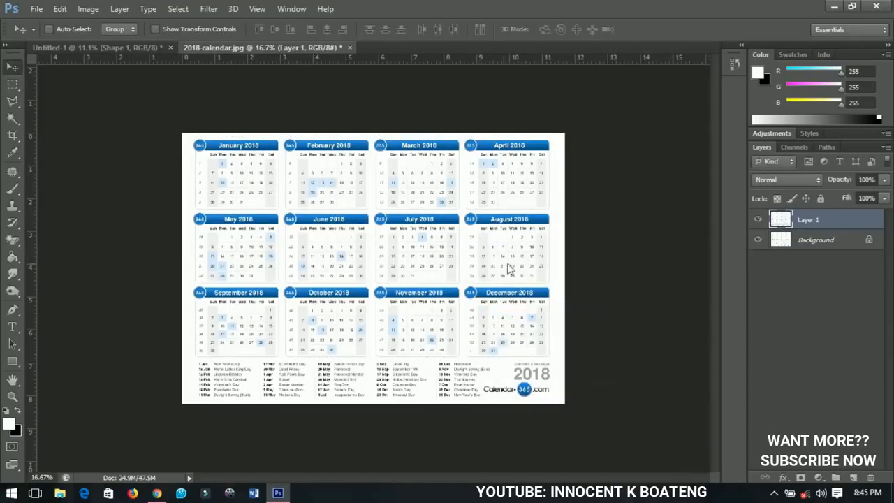
drag(469, 264, 389, 345)
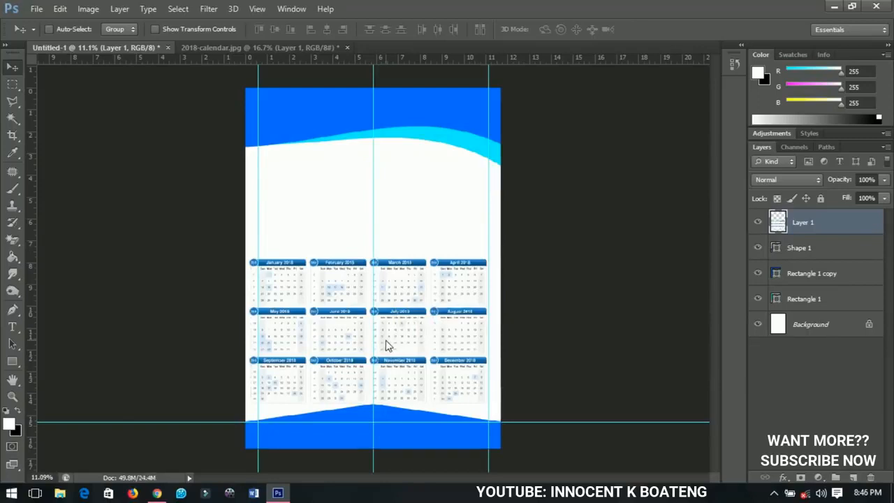
key(ctrl+a)
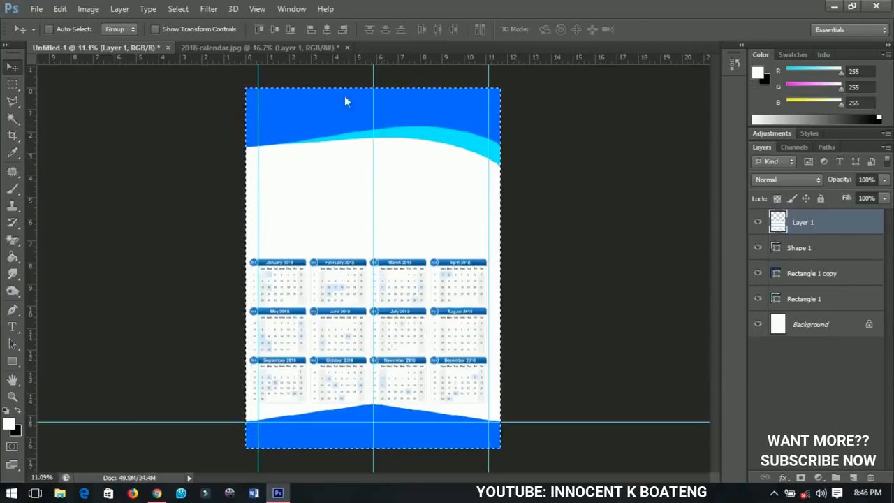
click(329, 32)
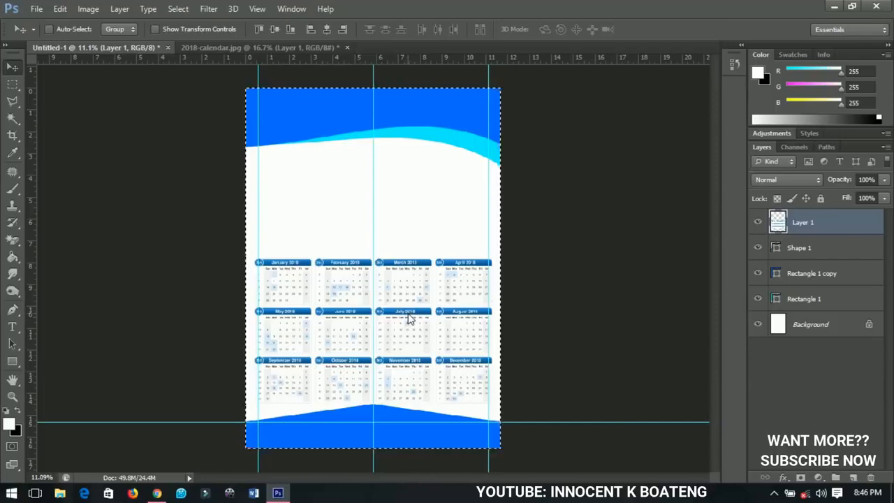
key(ctrl+d)
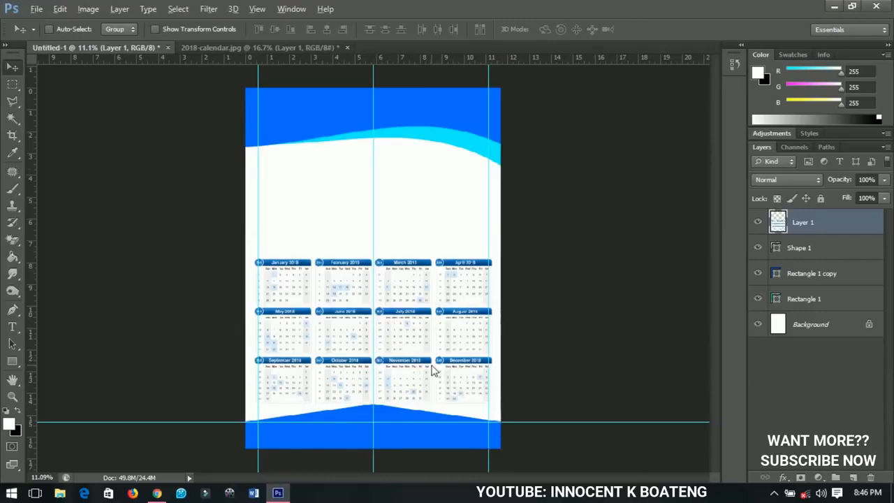
- Add a gradient overlay to the lower blue shape, using the cyan-to-dark-blue gradient preset
key(ctrl+plus)
scroll(432, 370, up, 1)
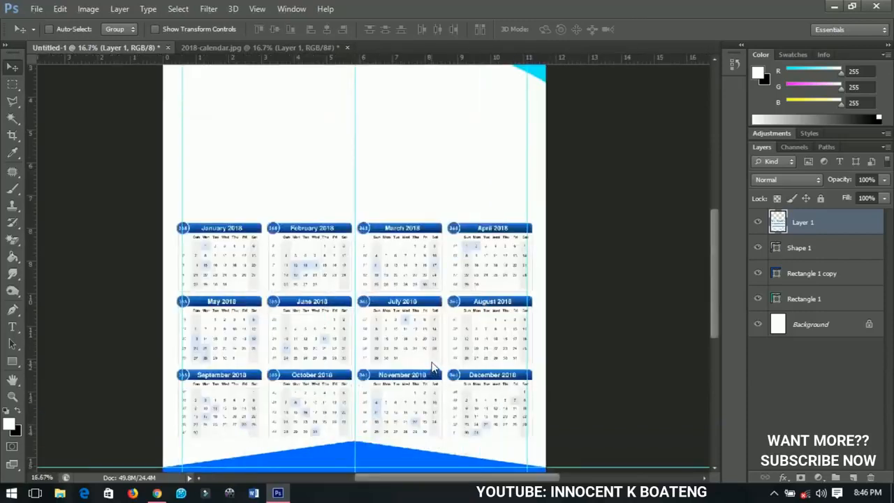
scroll(432, 363, down, 5)
scroll(431, 362, up, 2)
scroll(427, 359, down, 2)
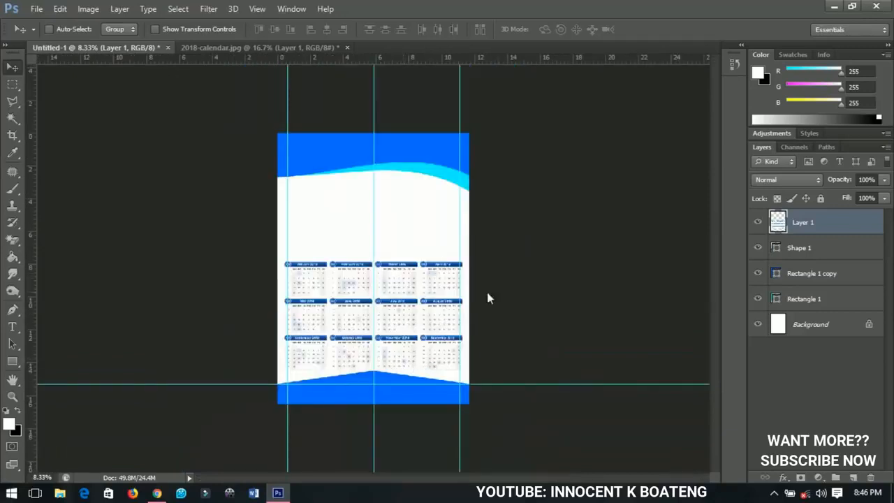
click(800, 253)
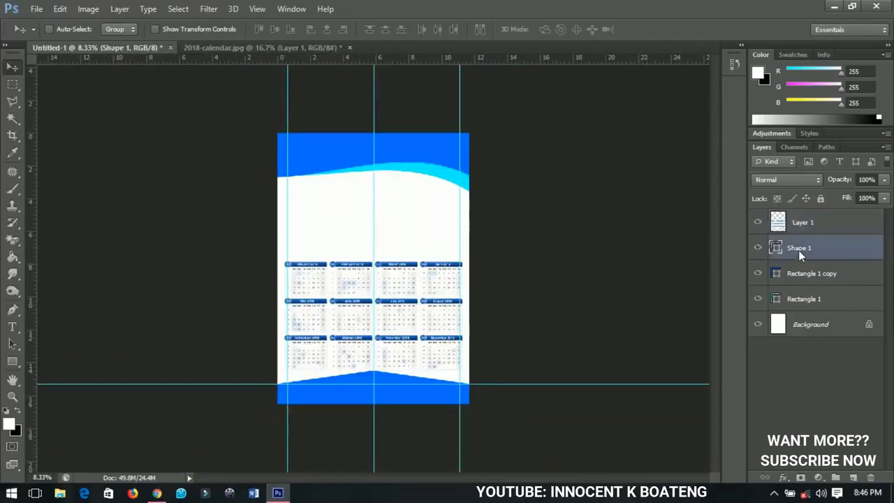
right_click(799, 250)
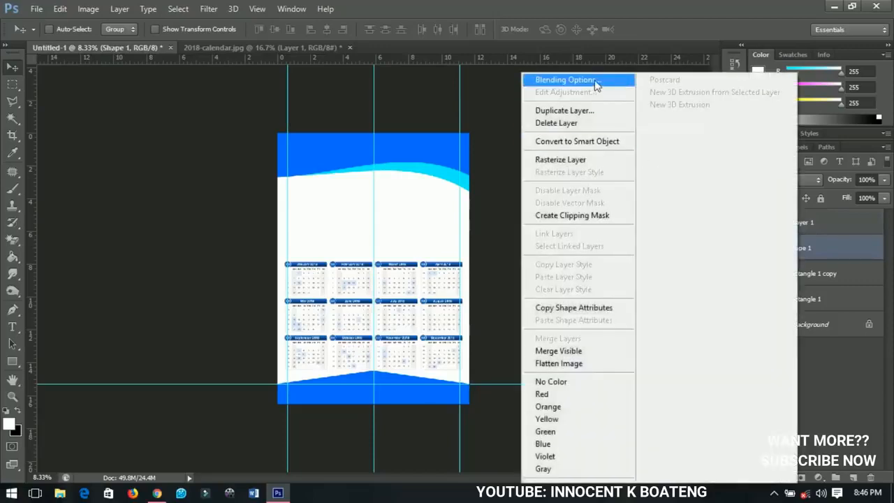
click(594, 81)
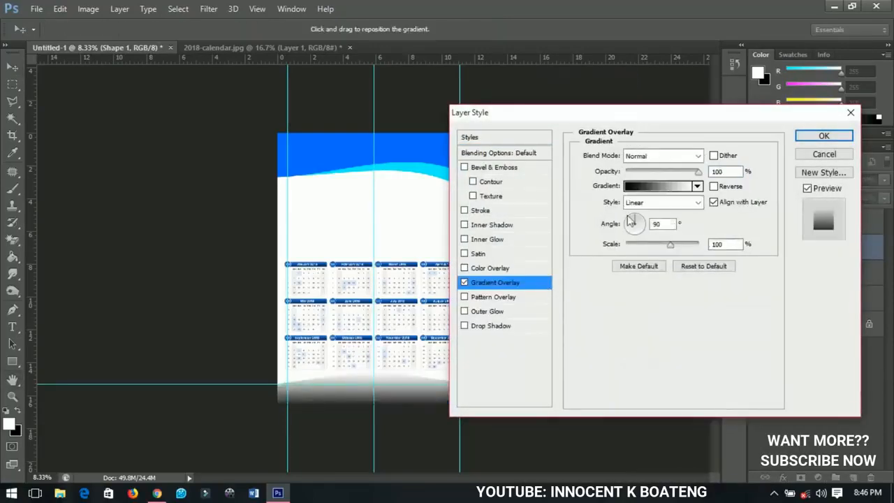
click(657, 187)
click(663, 199)
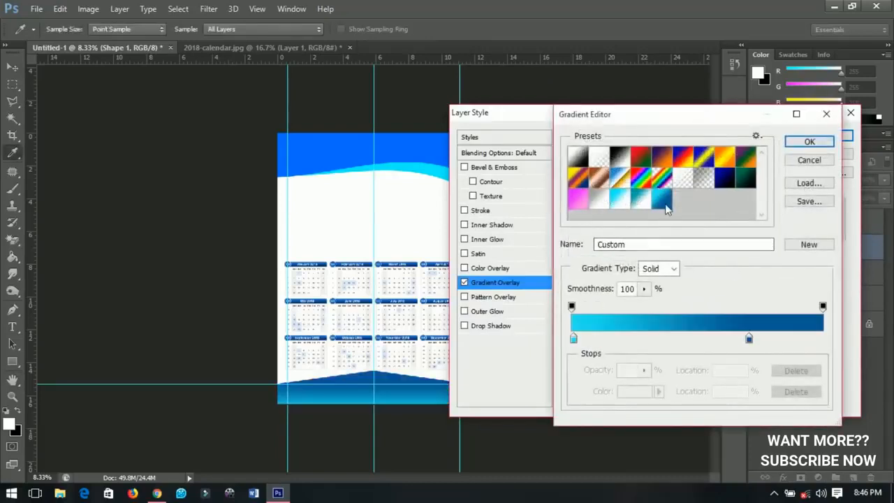
- Keep the gradient stops at cyan 21e4f5 and dark blue 0c5792, and accept the gradient
click(573, 338)
double_click(574, 340)
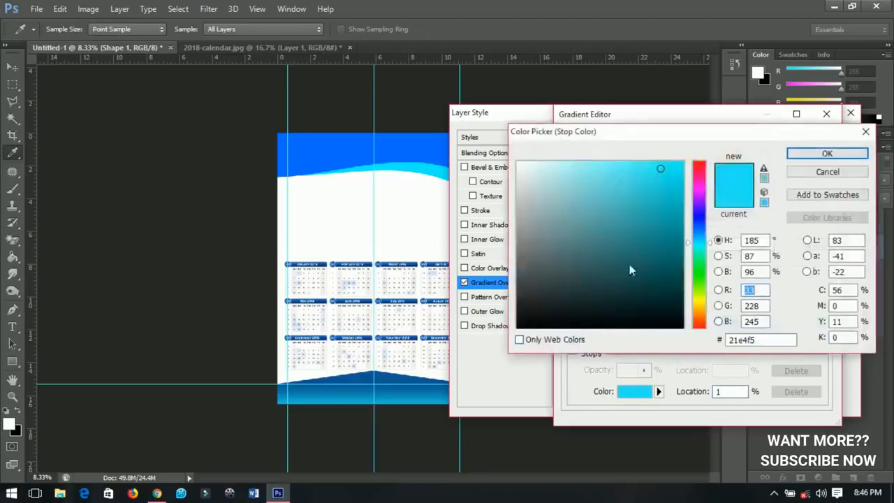
click(817, 154)
double_click(749, 339)
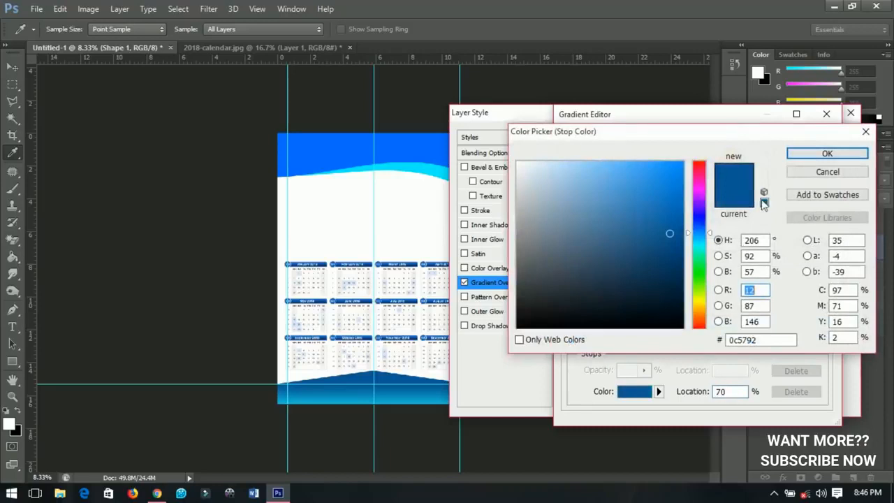
click(825, 153)
click(809, 142)
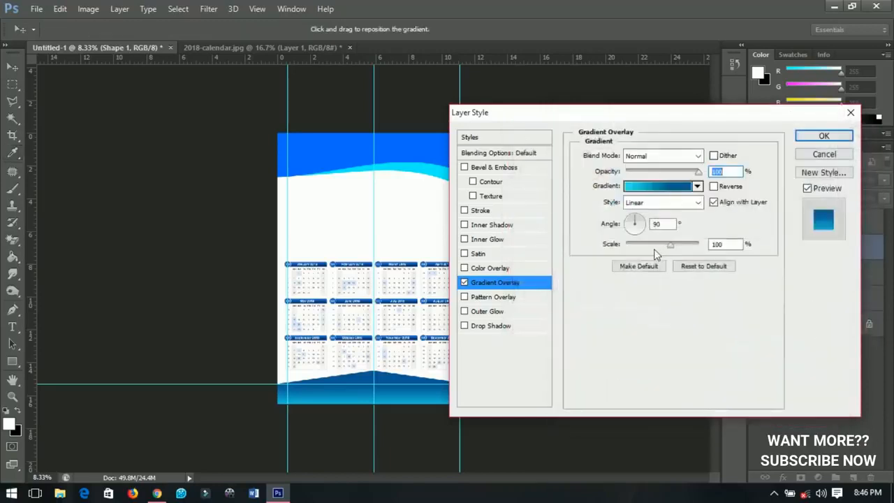
- Set the gradient overlay angle to 0°, apply the layer style, and collapse the shape layer's effects list
double_click(664, 227)
text(0)
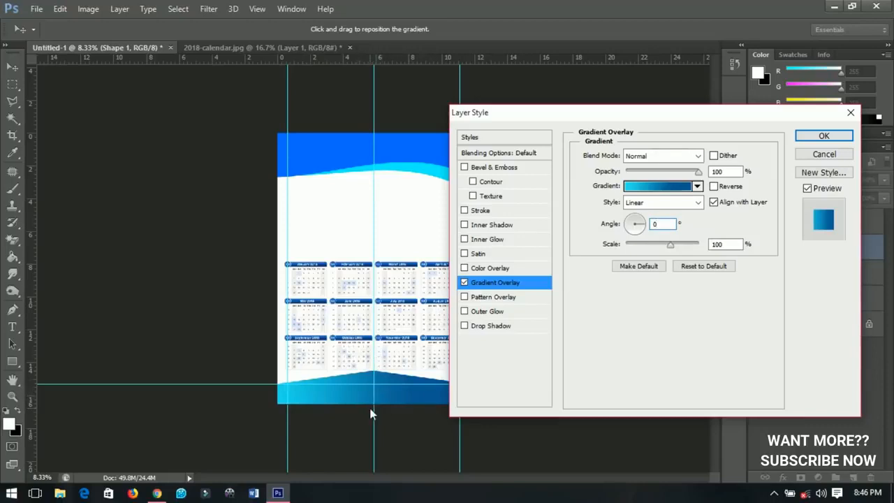
click(824, 136)
click(880, 248)
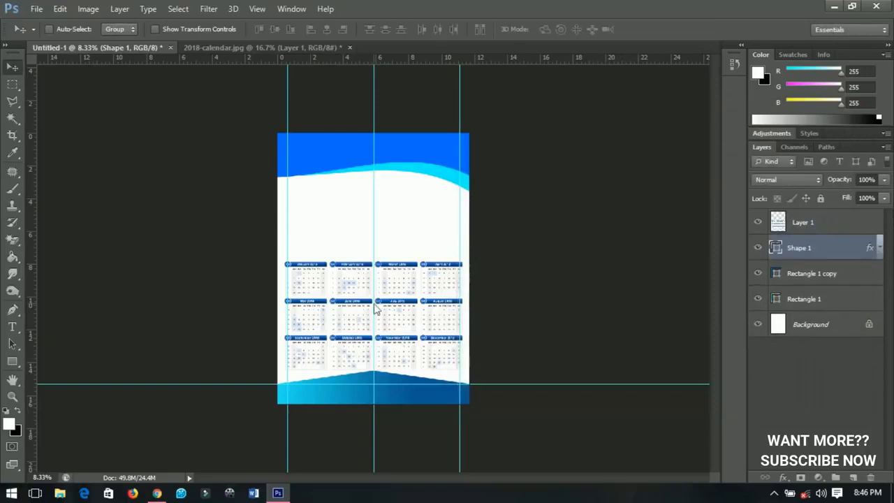
- Add the white 30 pt text ITECH SOLUTIONS in the HelveticaInserat font to the blue header, above the month grids layer
scroll(378, 126, up, 2)
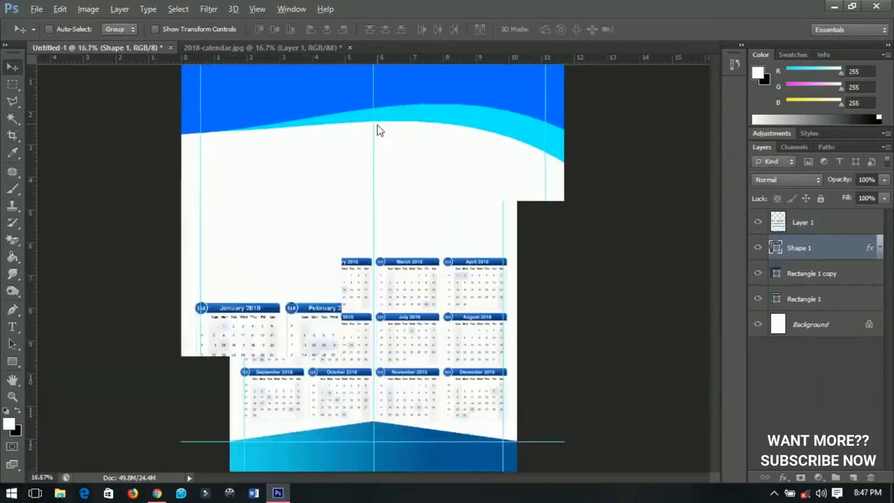
drag(375, 130, 401, 268)
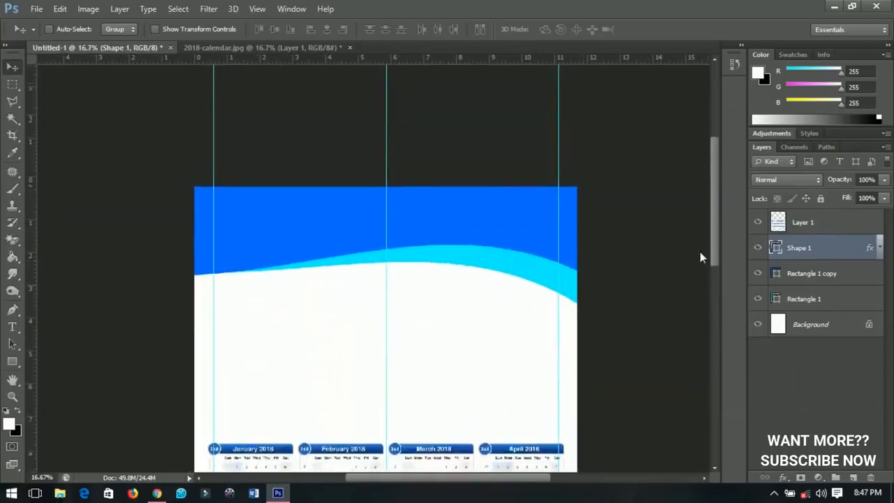
click(811, 224)
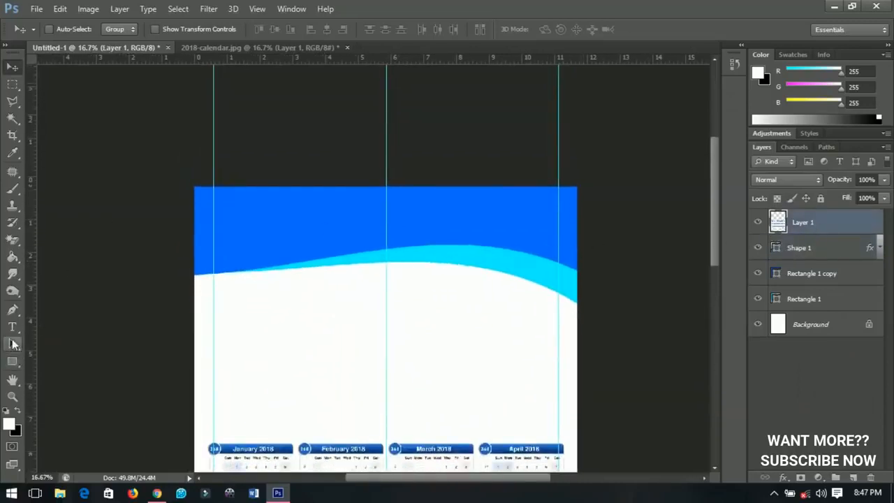
click(356, 224)
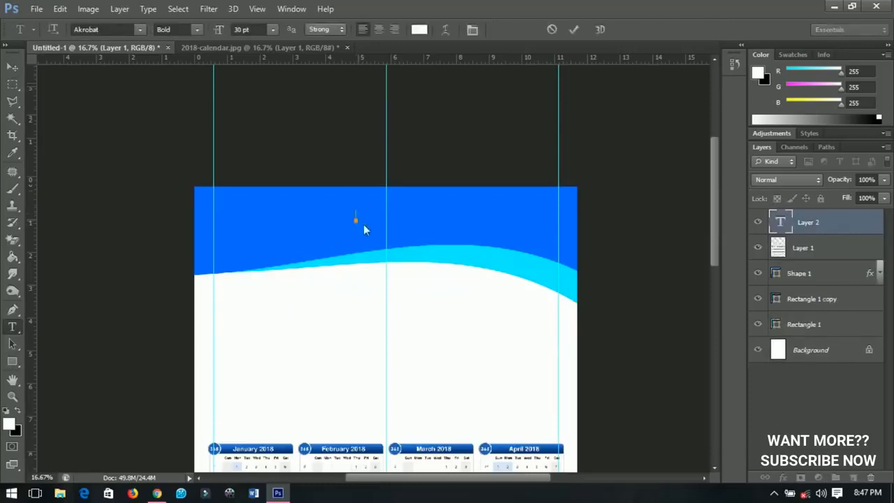
click(136, 31)
click(112, 35)
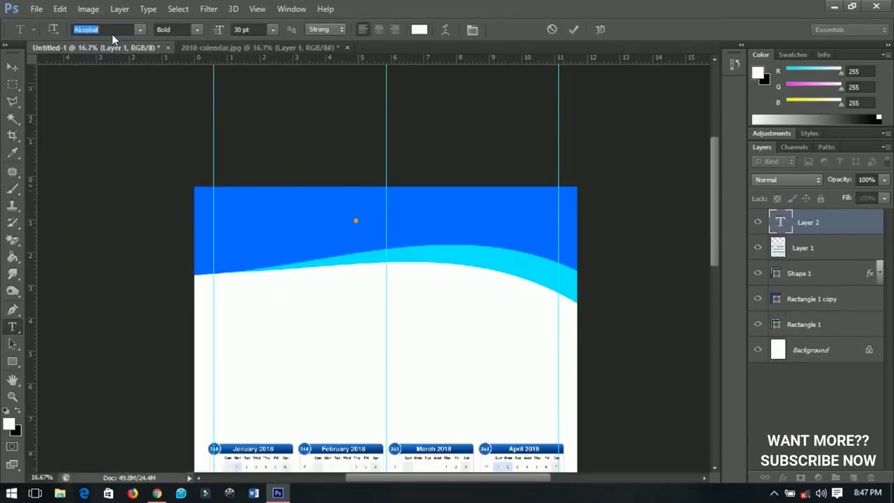
text(he)
key(Return)
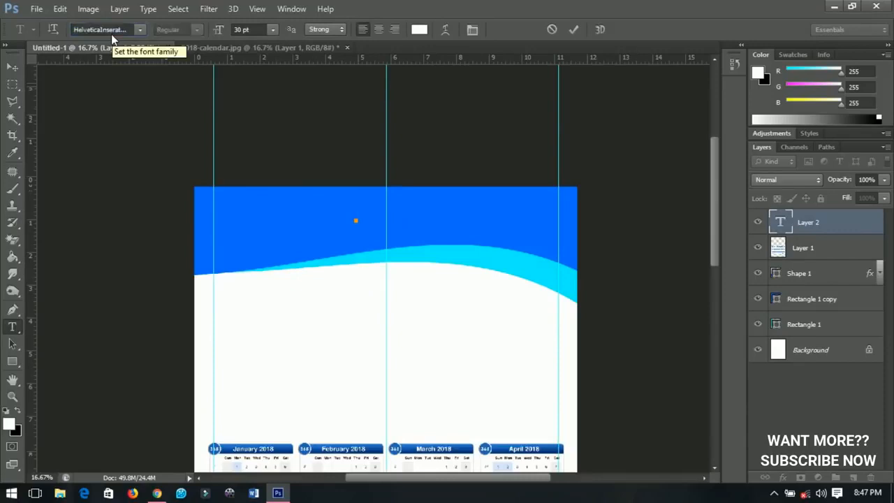
text(I)
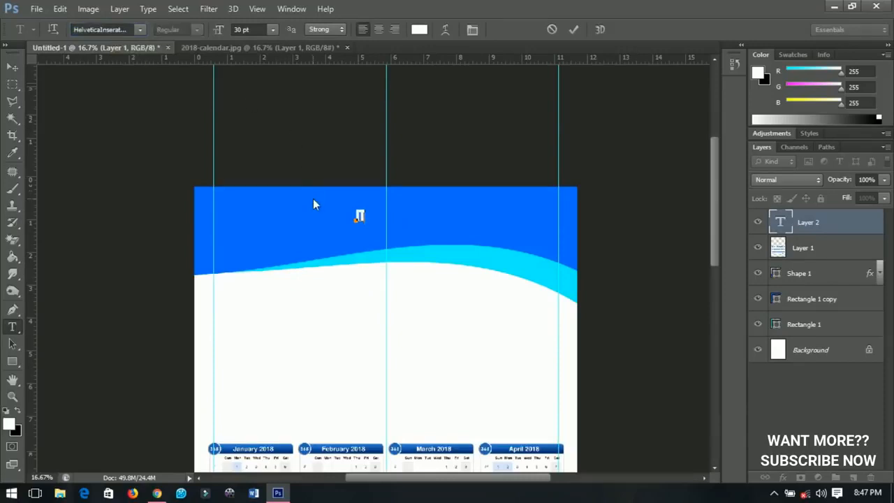
text(TECH SOLUTION)
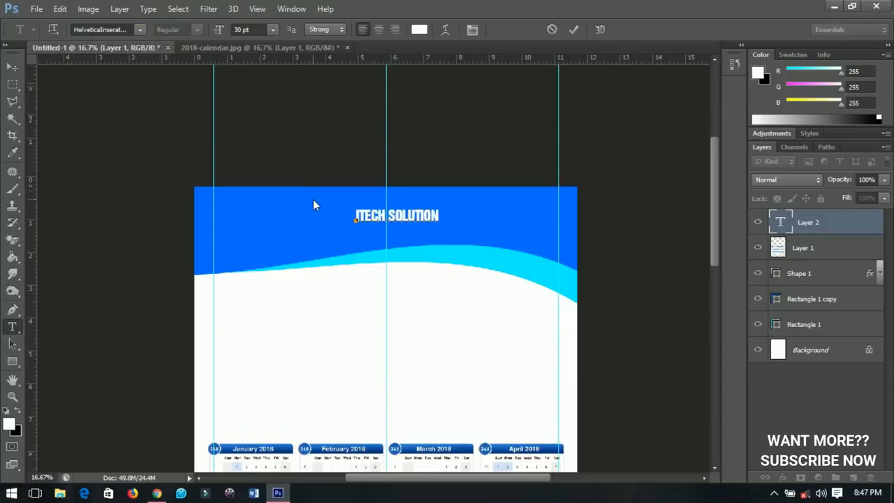
text(S)
click(13, 67)
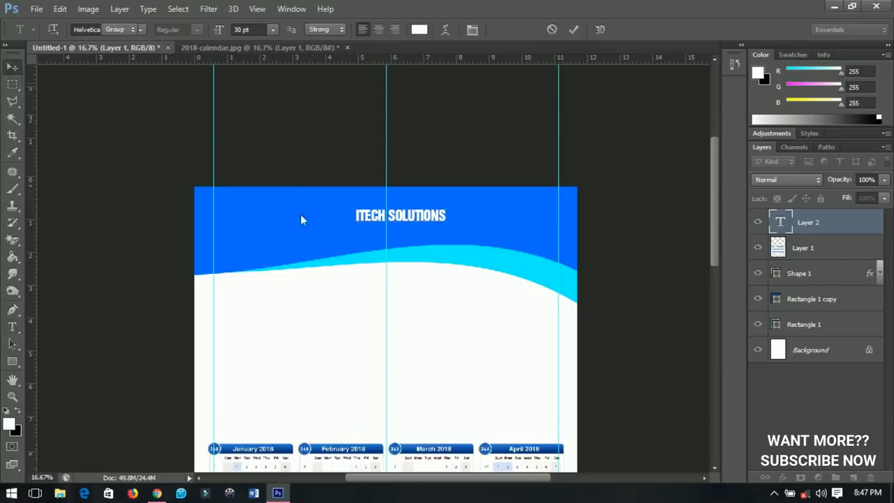
- Scale the ITECH SOLUTIONS title up to about 179% and centre it horizontally on the page
key(ctrl+t)
drag(449, 236, 481, 258)
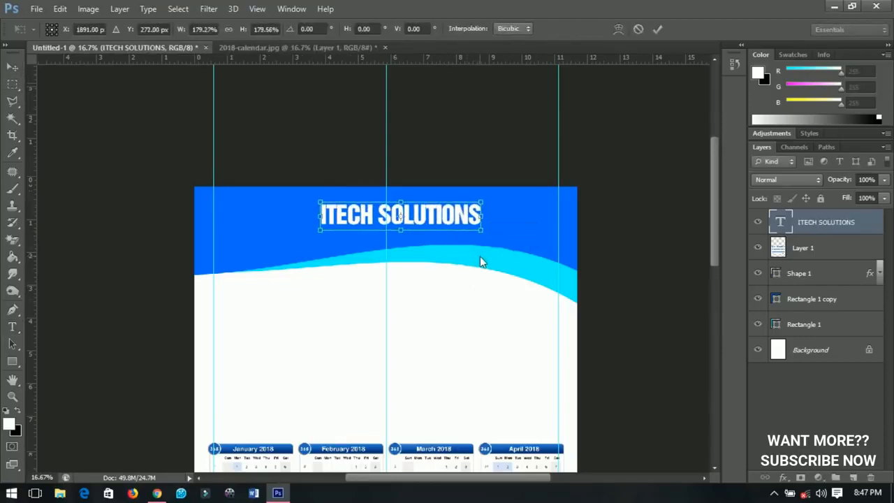
key(Return)
key(ctrl+a)
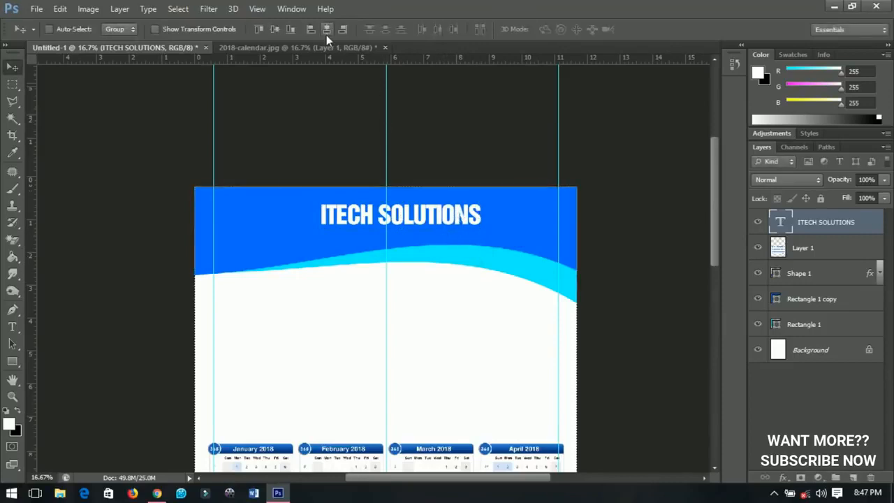
click(326, 29)
key(ctrl+d)
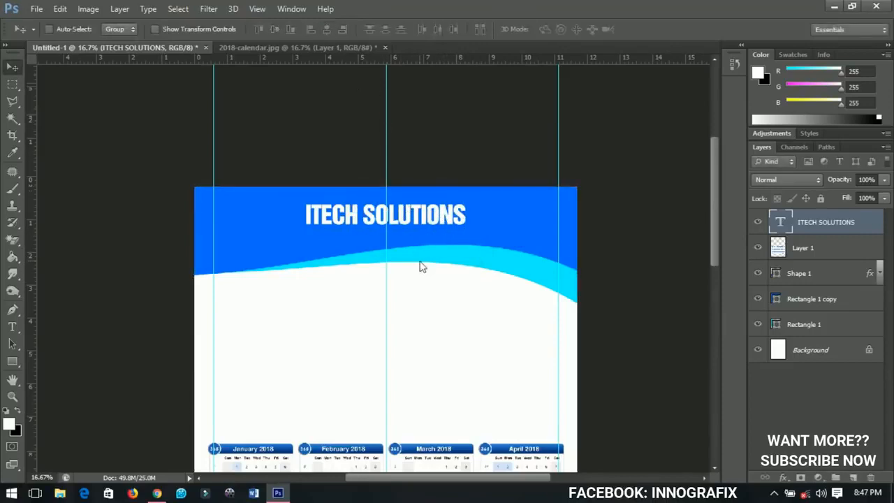
- Duplicate the ITECH SOLUTIONS title and place the copy directly beneath the original
key(ctrl+plus)
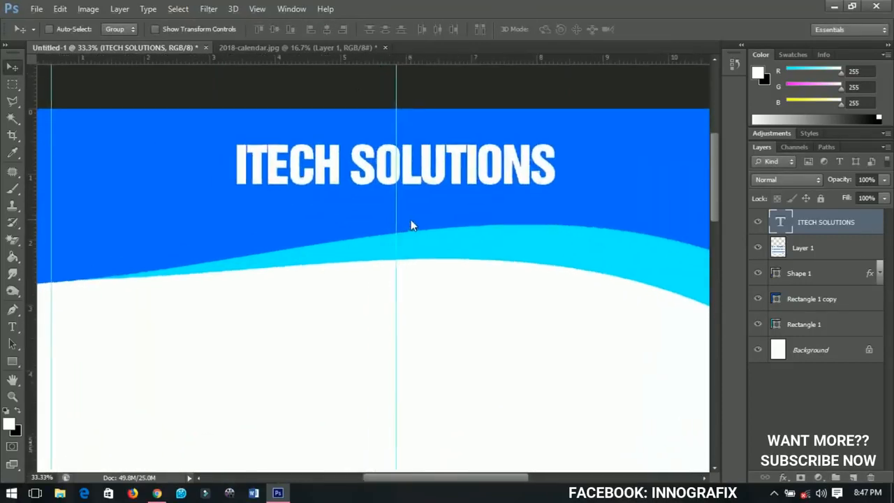
drag(413, 210, 422, 226)
key(ctrl+j)
- Change the font of the whole lower title copy to Akrobat in the Bold style
key(t)
click(409, 209)
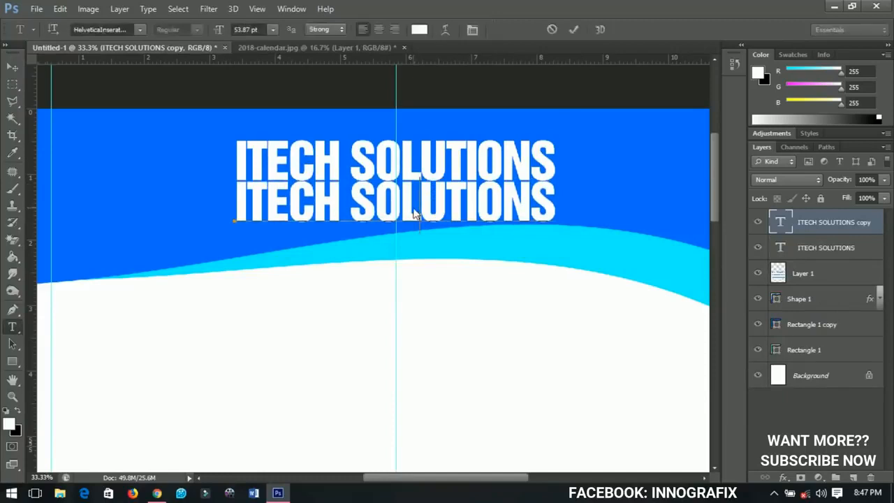
key(ctrl+a)
click(116, 30)
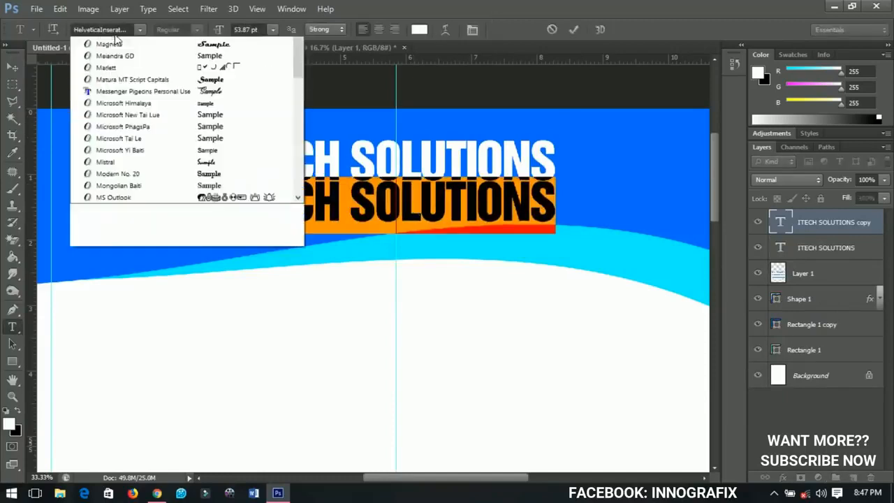
click(118, 28)
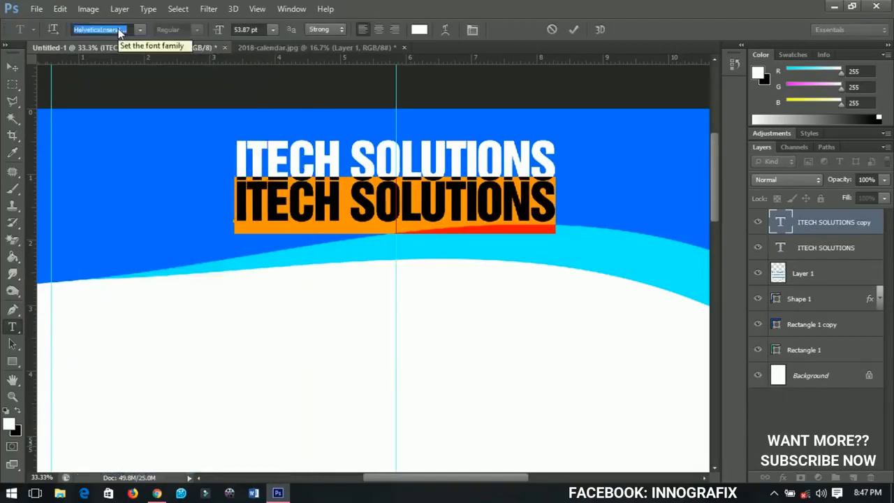
text(Akrobat)
key(Return)
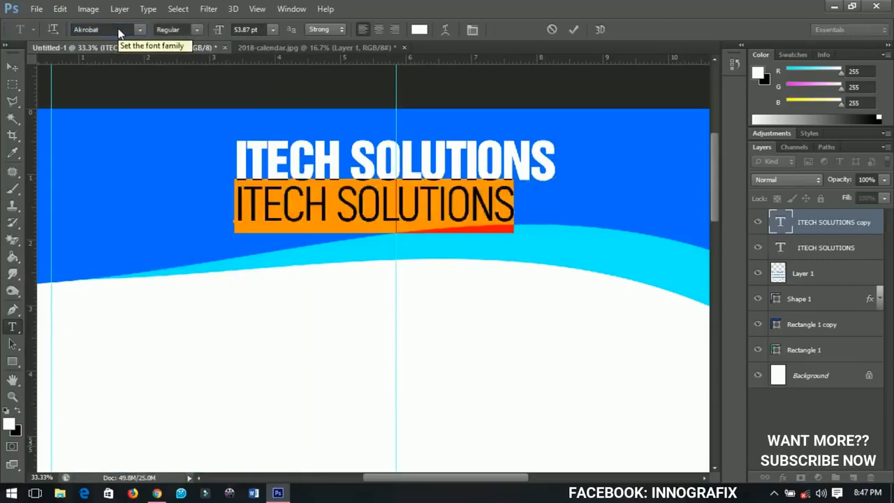
click(199, 32)
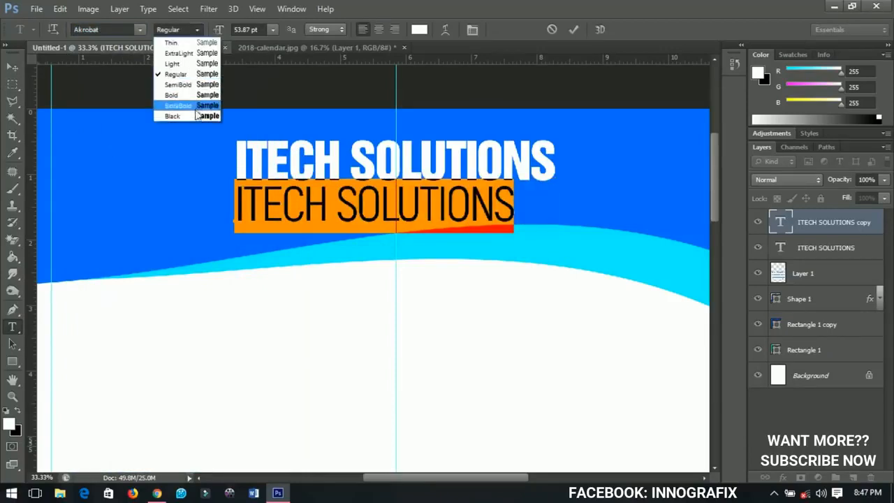
click(198, 97)
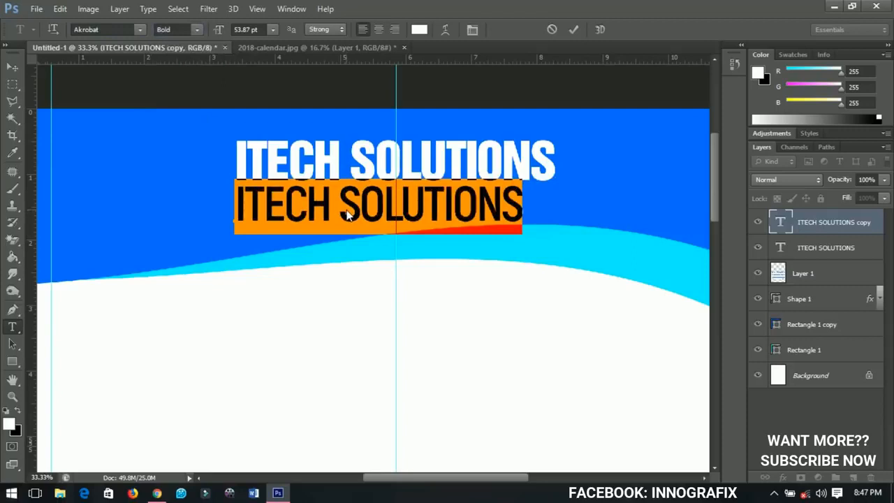
- Replace the lower title copy's text with the tagline Computer and Internet Website
text(Comp)
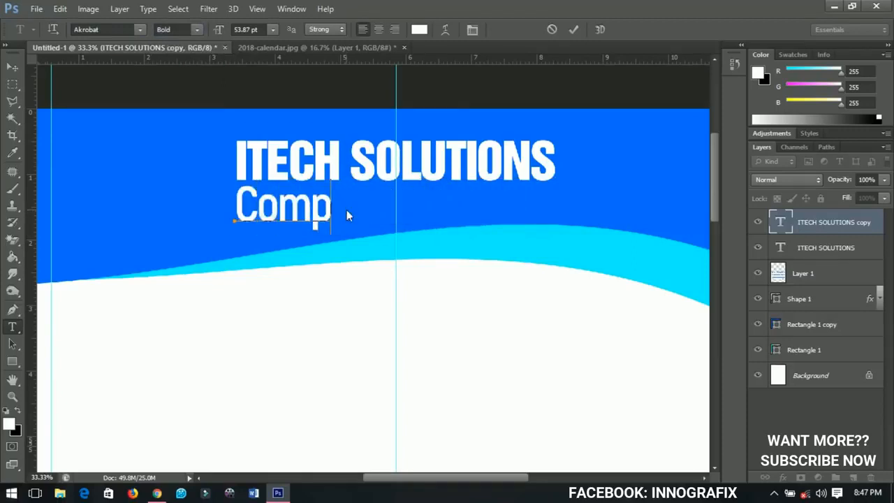
text(uter an)
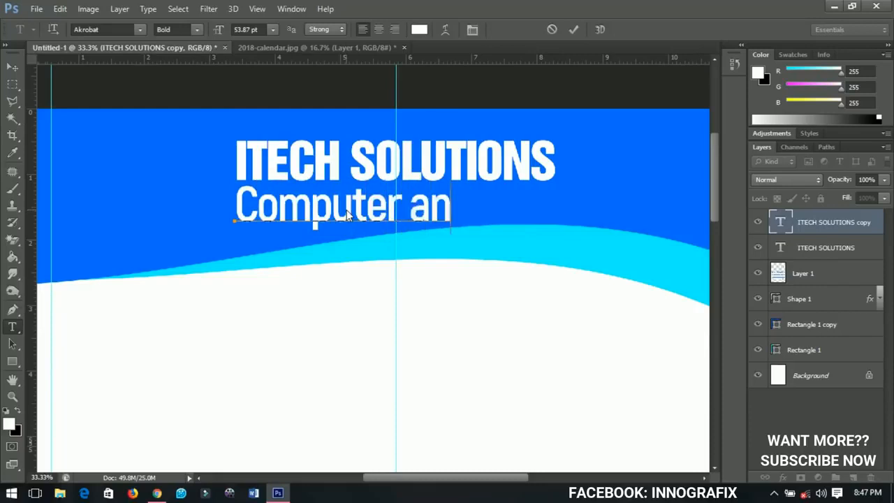
text(d Internet)
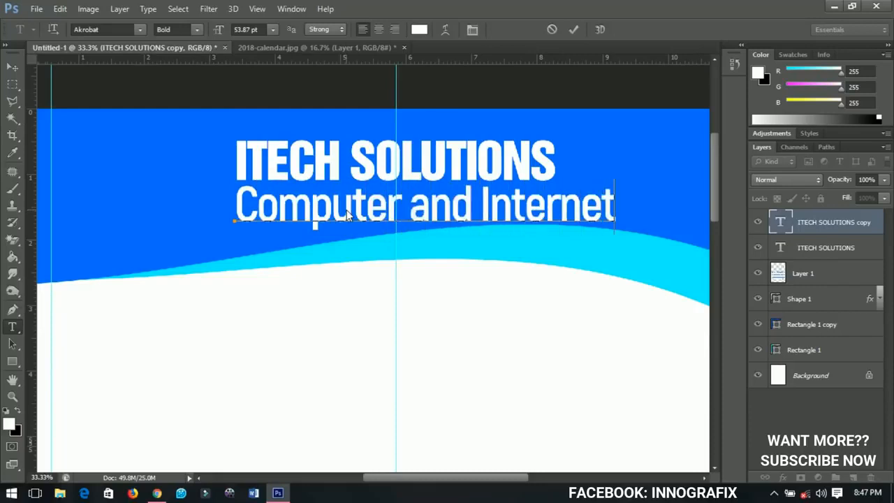
text( Webs)
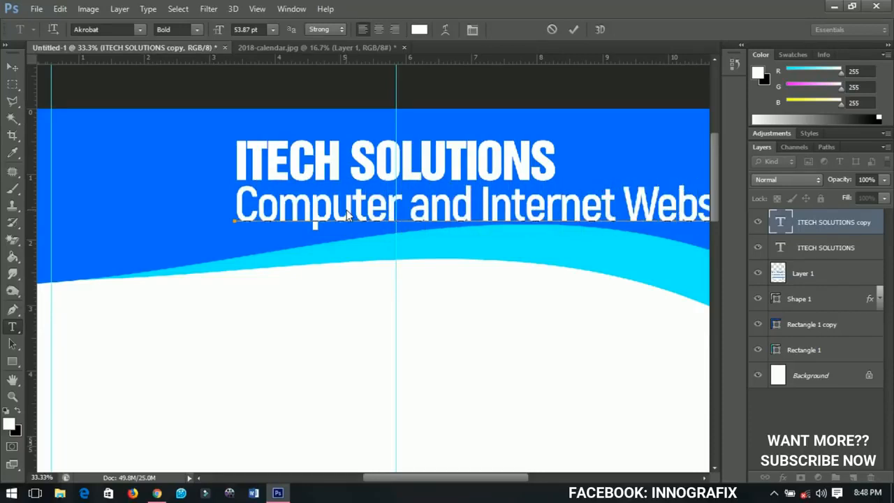
click(12, 67)
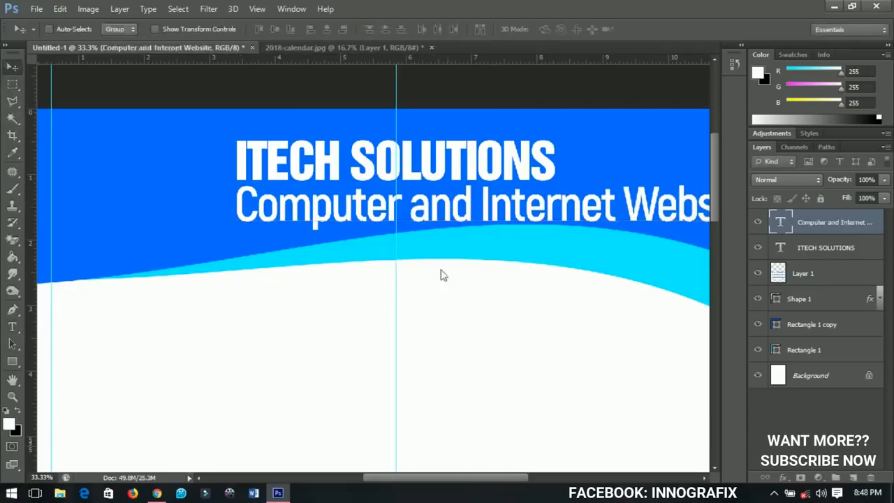
- Scale the tagline down to about 78% and centre it horizontally on the page
key(ctrl+t)
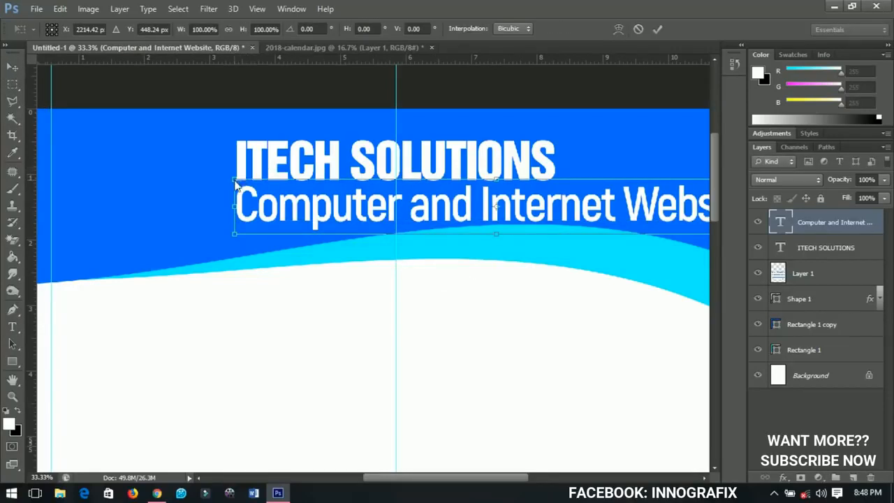
drag(236, 184, 294, 208)
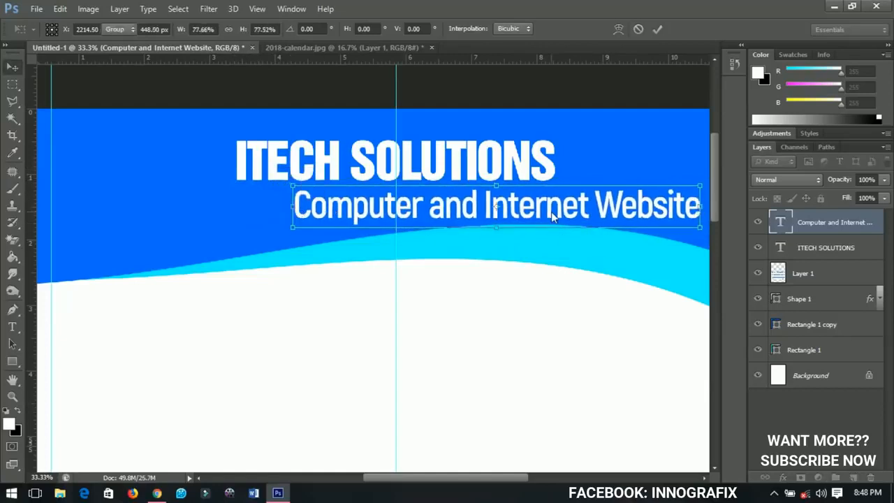
key(Return)
click(327, 29)
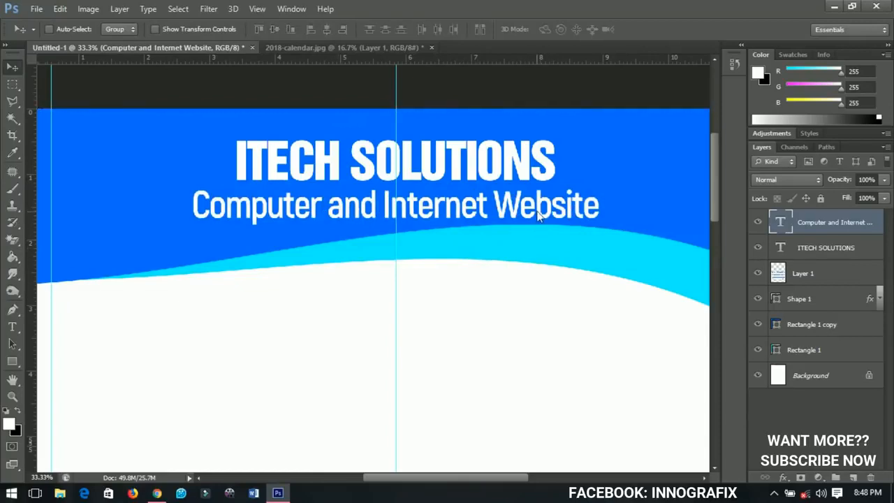
- Shrink the tagline further to slightly narrower than the title and move it up close beneath the title
key(ctrl+t)
drag(599, 230, 493, 209)
key(Return)
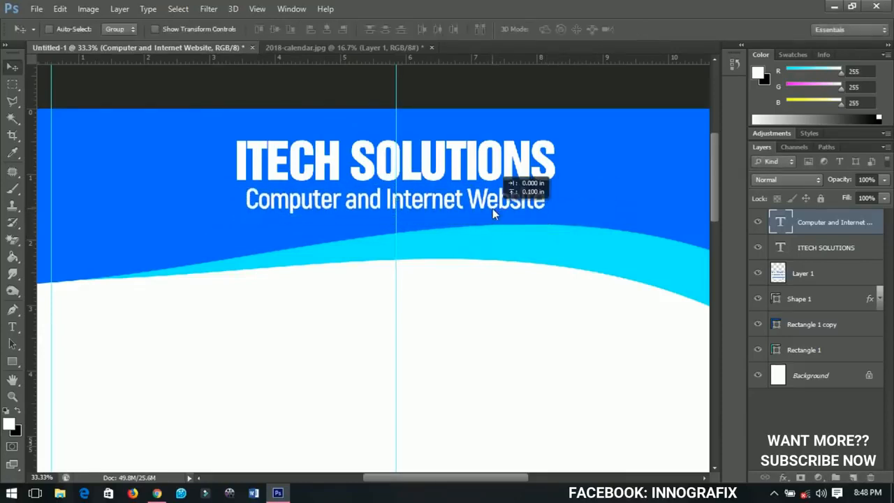
key(Up)
key(Up)
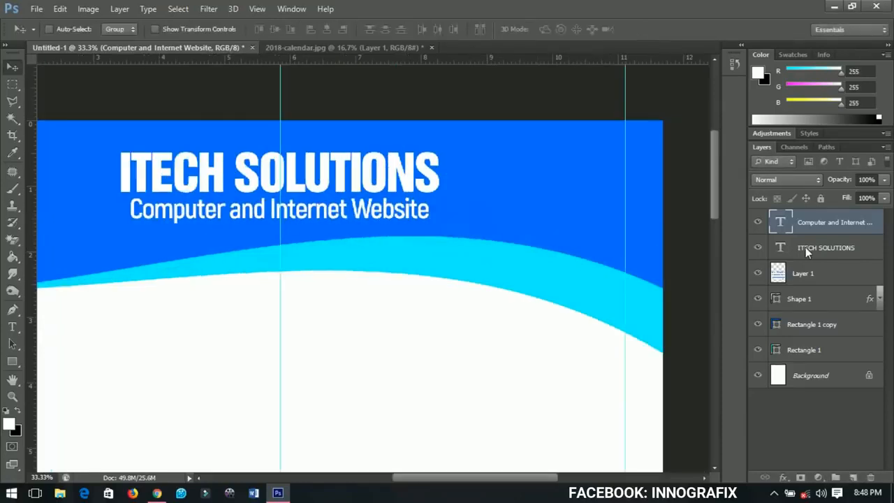
- Duplicate the ITECH SOLUTIONS title and move the copy over the cyan wave, below and to the right of the tagline
click(805, 247)
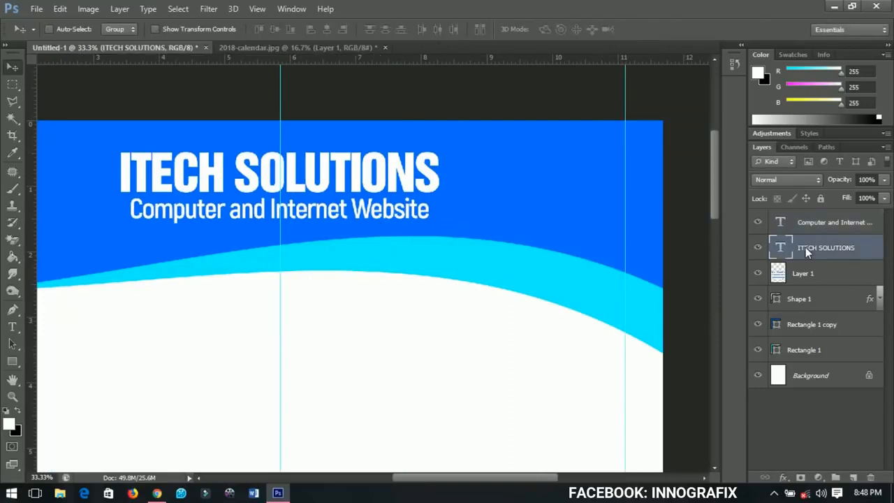
key(ctrl+j)
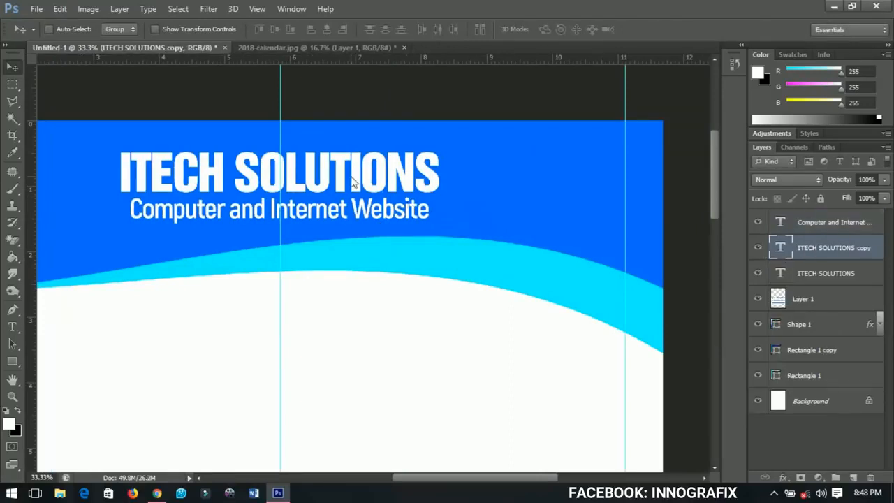
drag(353, 182, 566, 264)
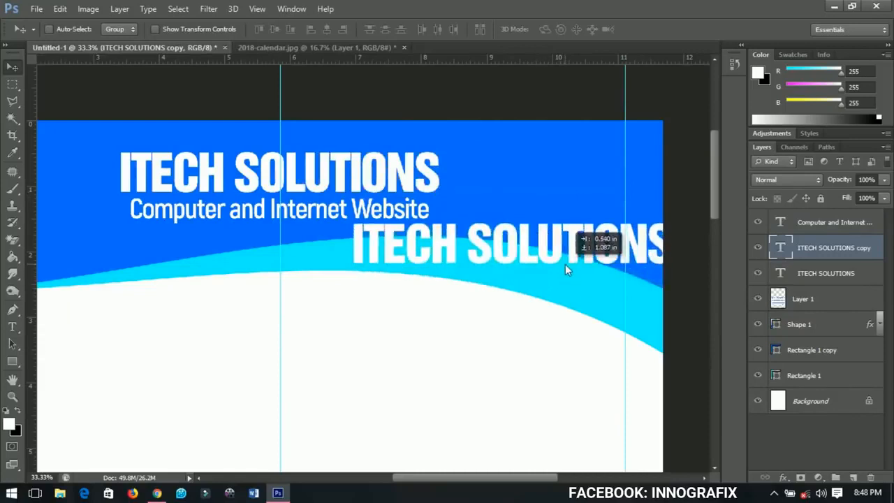
- Replace the text of the title copy on the cyan wave with 2018
key(t)
click(560, 250)
key(ctrl+a)
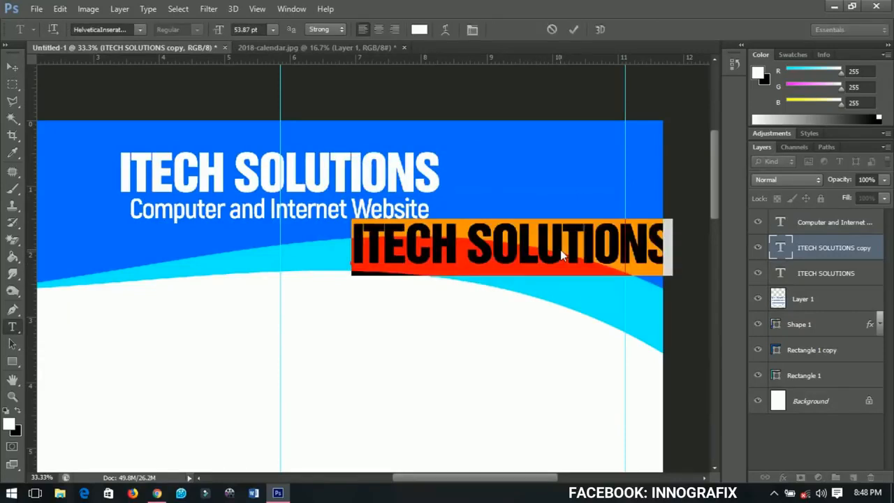
text(2018)
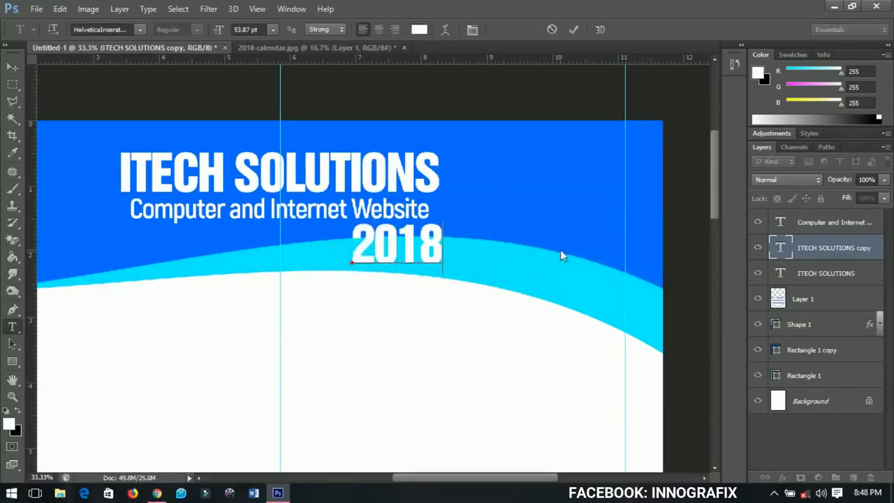
click(13, 68)
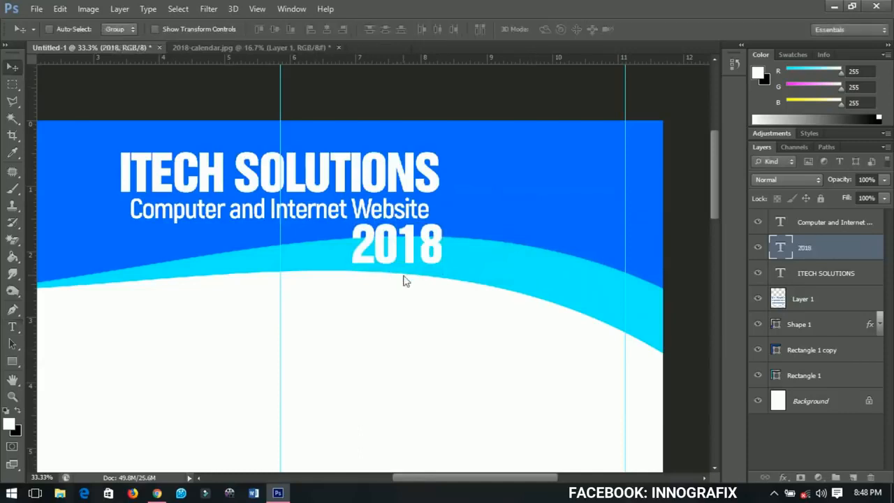
- Move the 2018 text up to the header's right end and place a duplicate of the tagline beneath it
drag(404, 278, 585, 178)
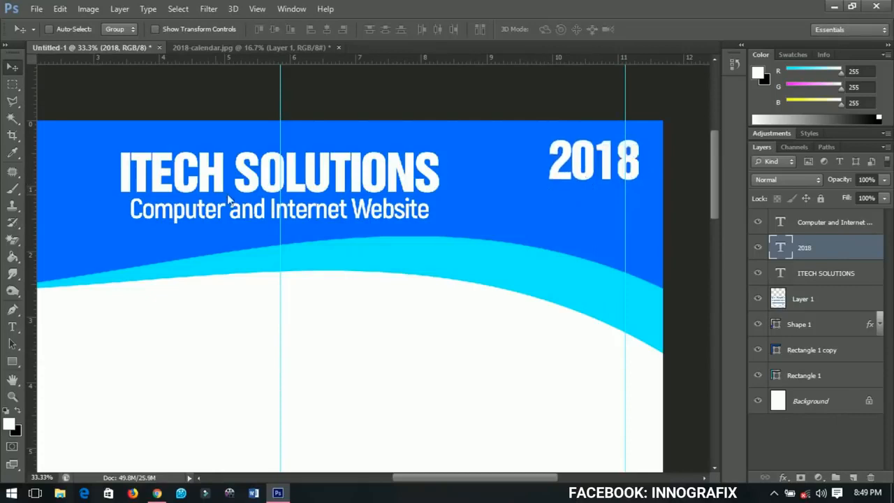
right_click(330, 215)
click(360, 224)
key(ctrl+j)
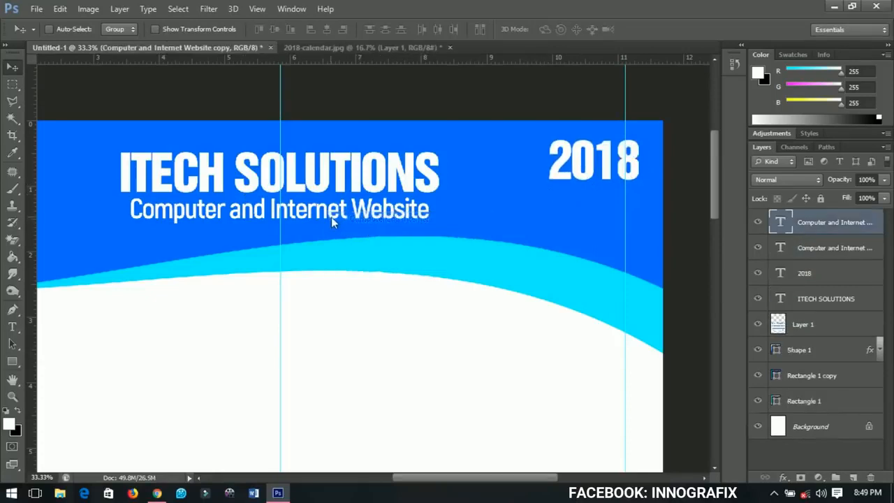
drag(332, 216, 609, 220)
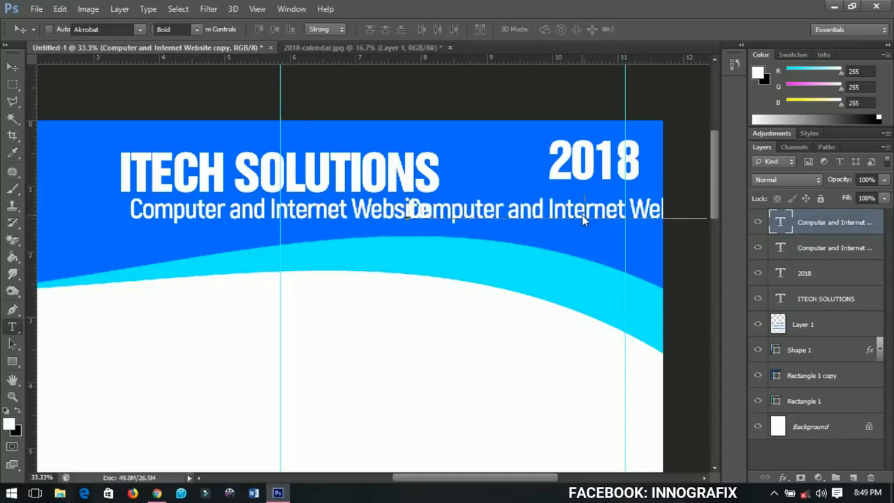
- Replace the tagline copy's text with CALENDAR and position it centred close beneath 2018
double_click(582, 215)
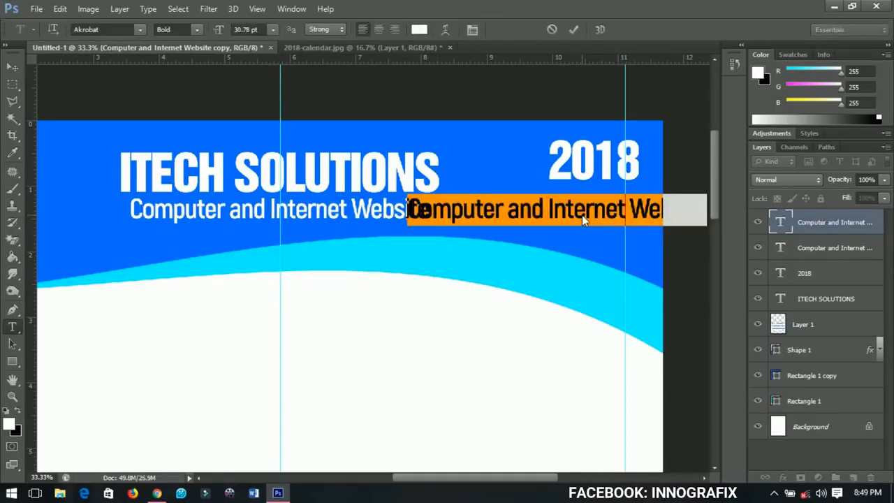
text(CALENDAR)
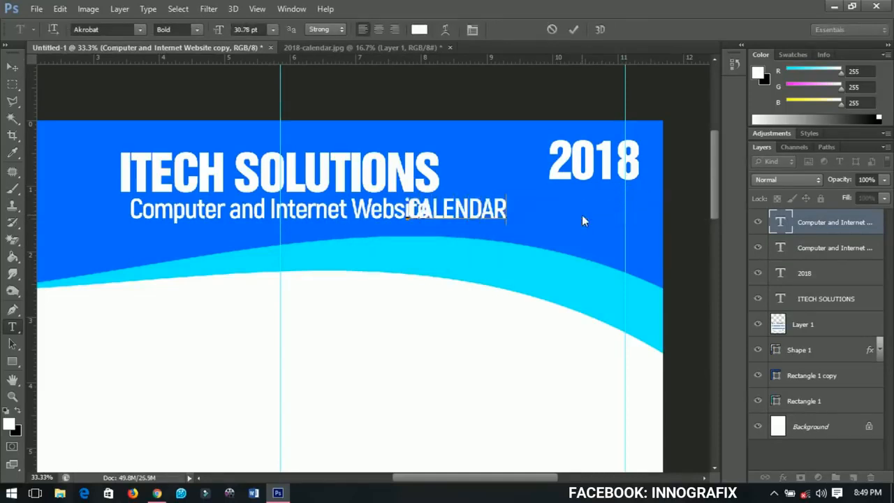
click(12, 66)
drag(437, 228, 573, 212)
key(Right)
key(Right)
key(Right)
key(Right)
key(Right)
key(Right)
key(Right)
key(Right)
key(Right)
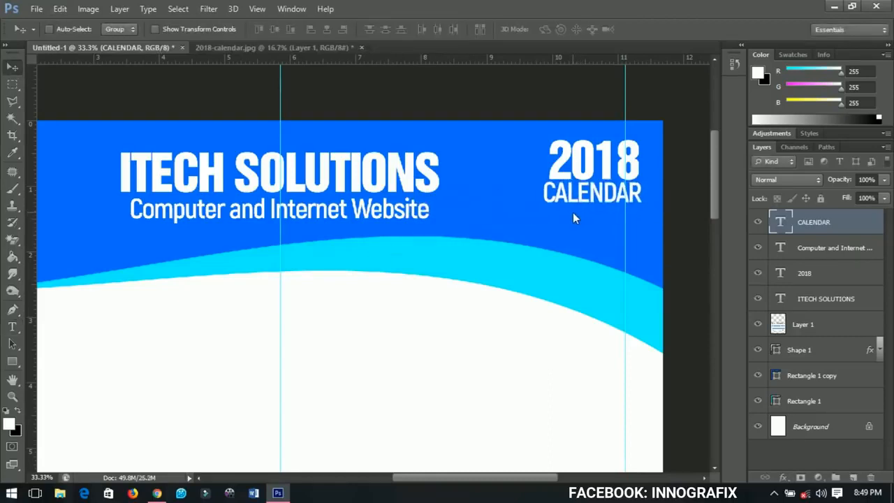
- Draw a white rounded rectangle about 587 by 681 px with 50 px radius from the header's left guide, overlapping the page's top edge
scroll(346, 256, left, 8)
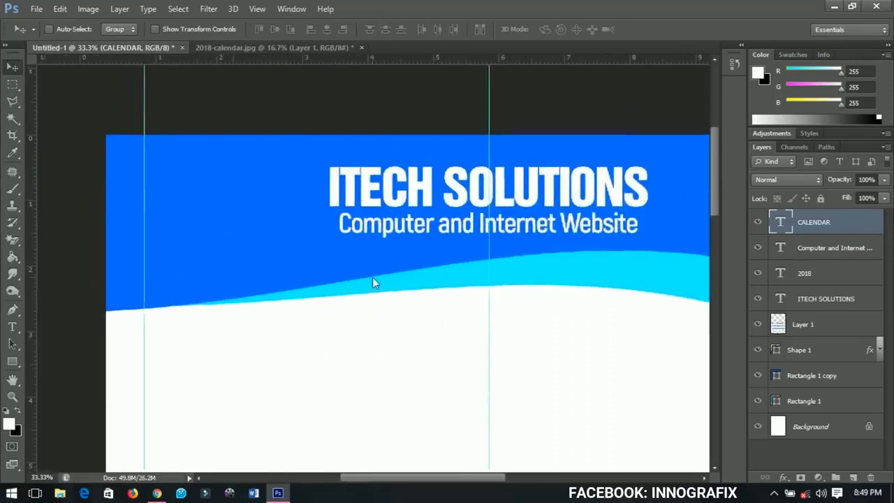
click(14, 362)
click(56, 372)
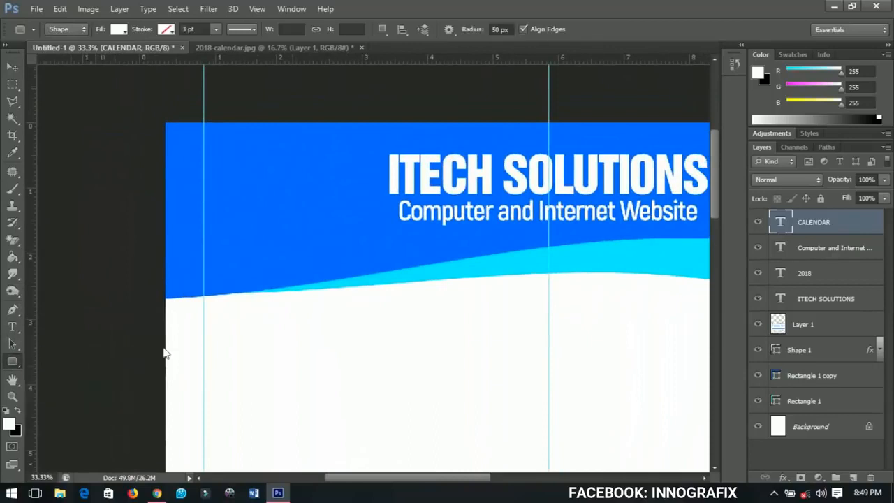
drag(204, 116, 332, 263)
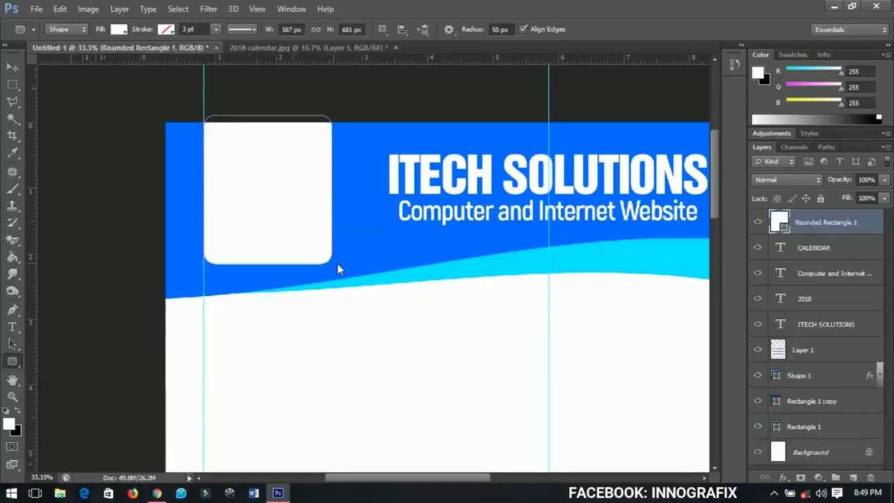
click(12, 66)
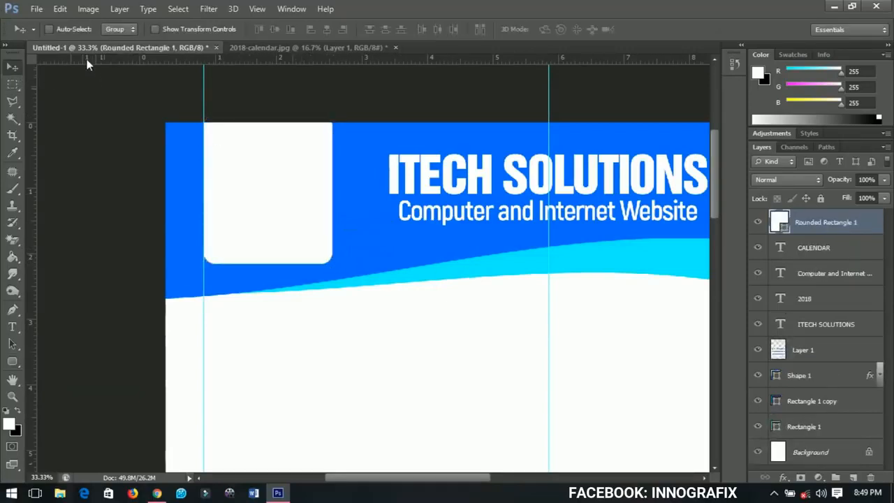
- Place the logo 2 png image into the calendar document
click(35, 9)
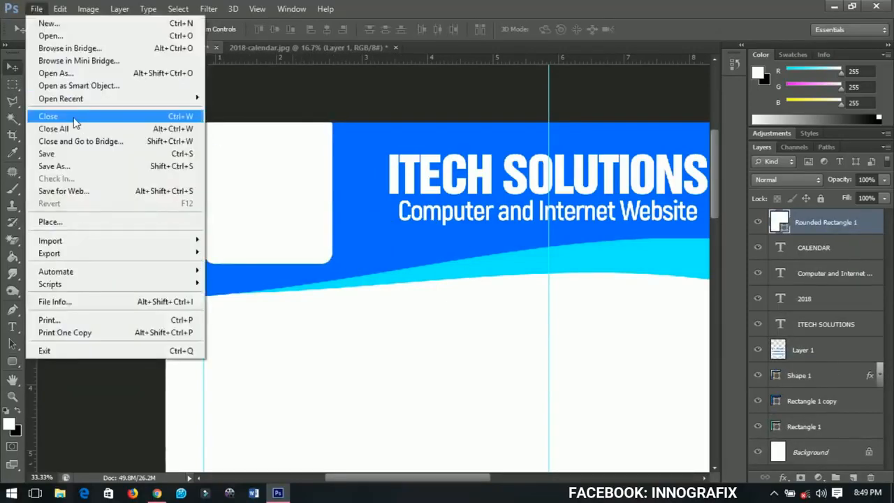
click(66, 222)
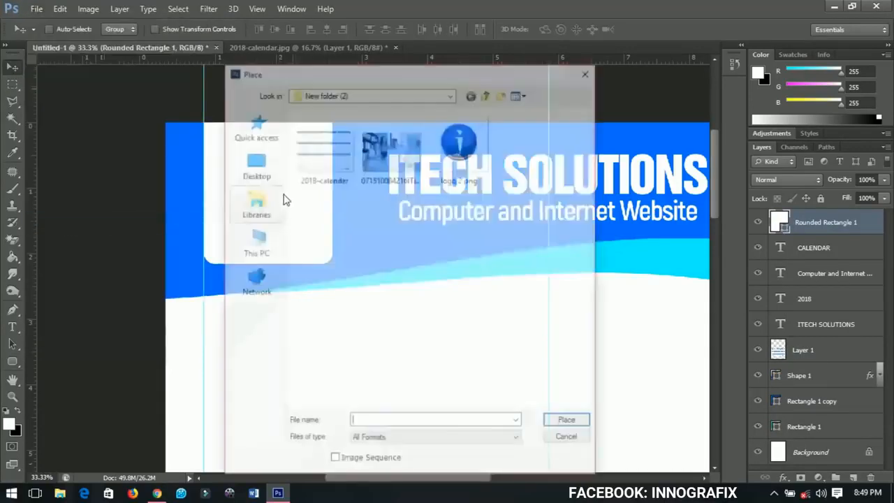
click(460, 144)
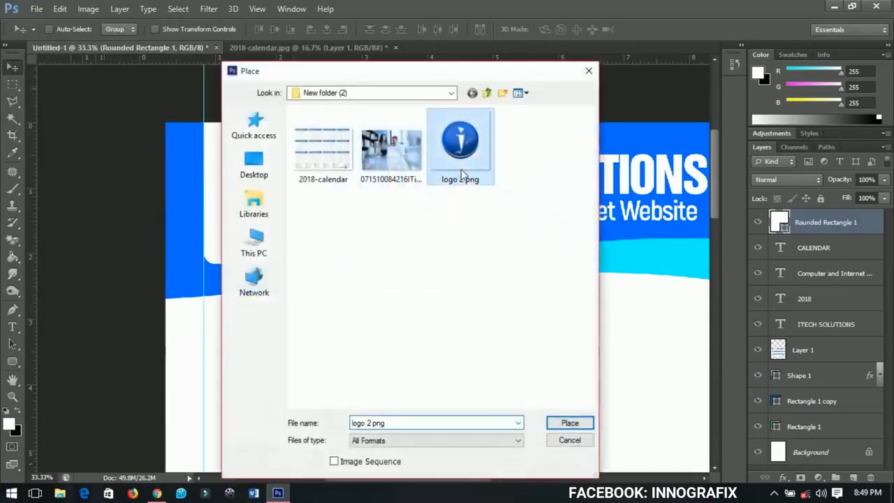
click(569, 424)
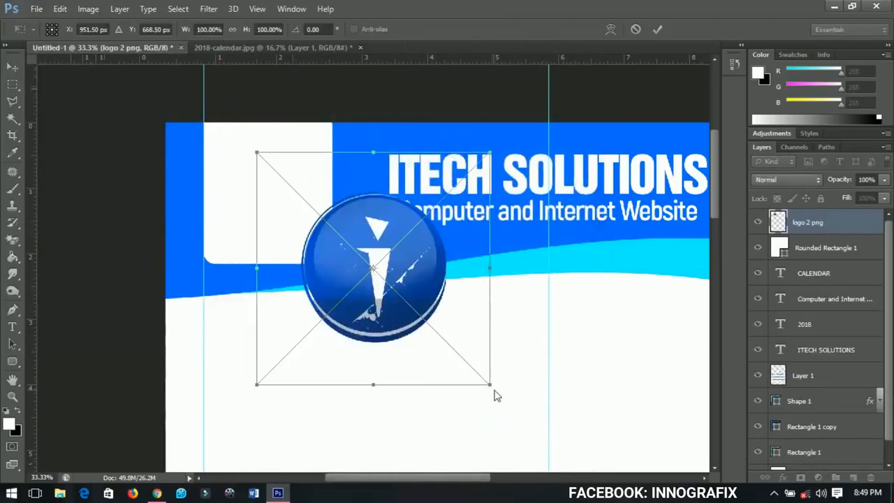
- Scale the logo to about 52% and move it onto the white rounded rectangle
drag(494, 395, 431, 317)
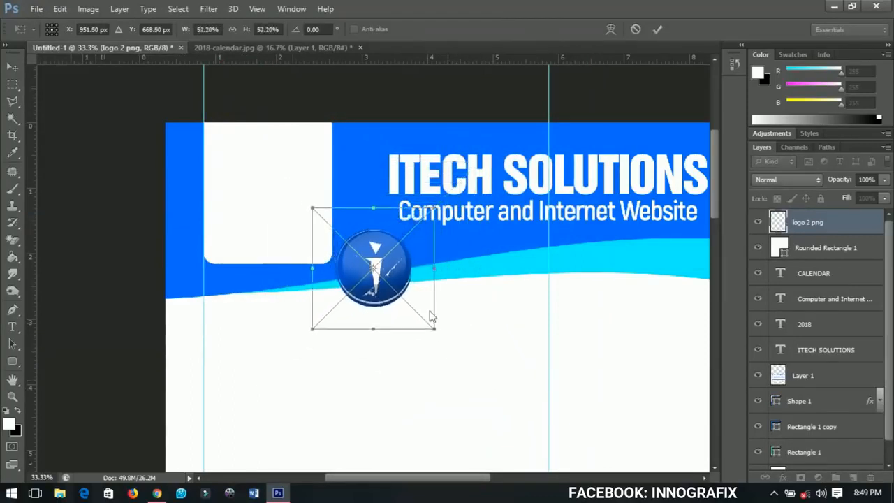
key(Return)
drag(463, 345, 358, 295)
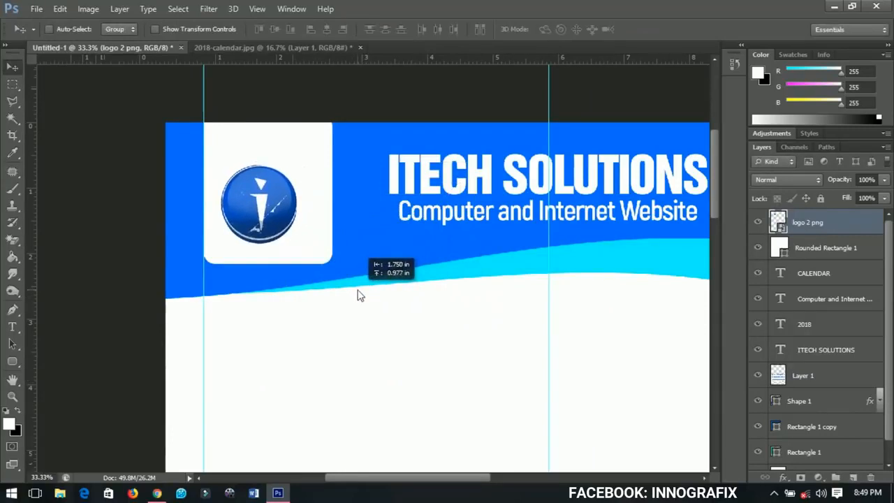
- Narrow the white rounded rectangle to about 87% of its width, keeping its left edge on the guide so it frames the logo
right_click(316, 244)
click(359, 250)
key(ctrl+t)
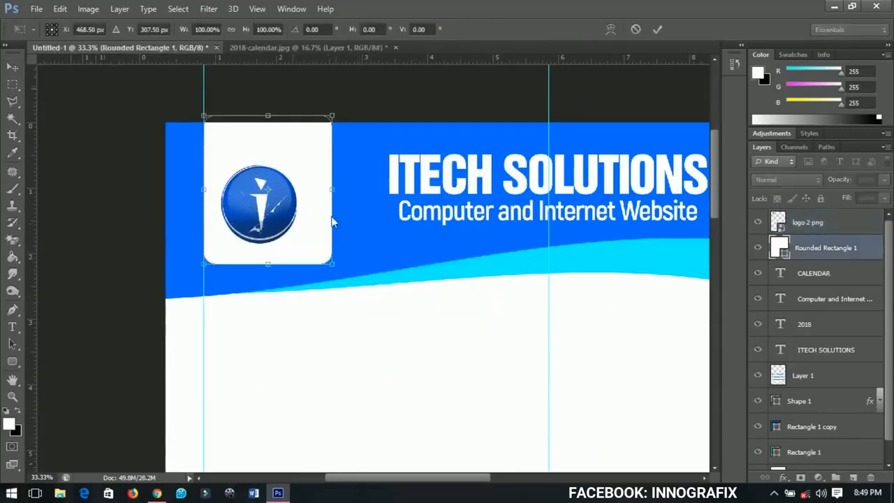
mouse_move(331, 190)
mouse_down()
mouse_move(323, 176)
mouse_move(316, 183)
mouse_up()
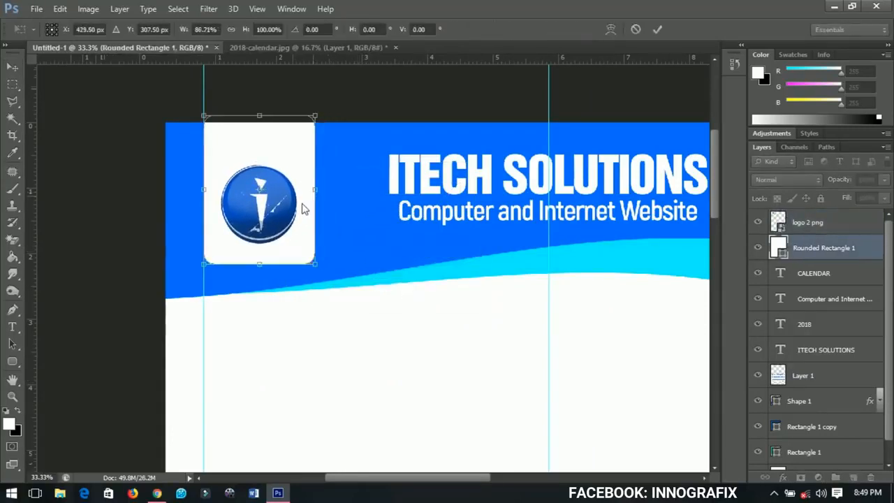
key(Return)
- Examine the calendar's overall layout, including the header, the empty area above the month grids and the footer
scroll(276, 226, down, 3)
scroll(284, 235, up, 5)
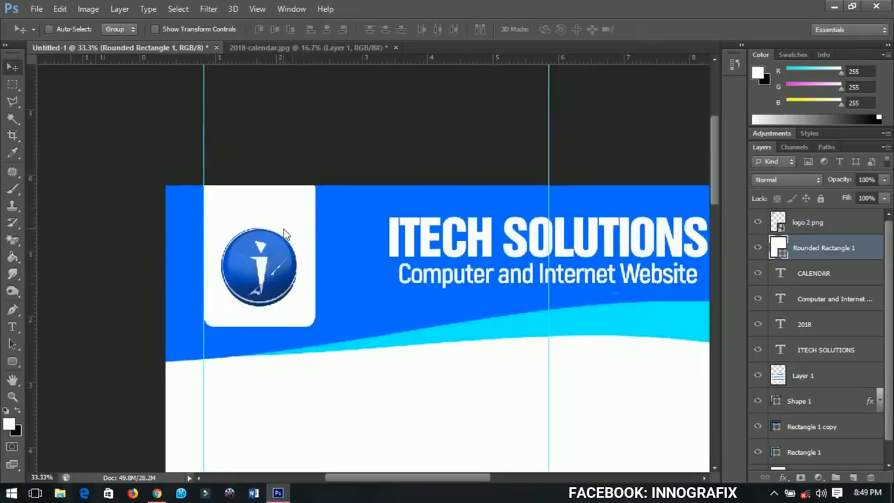
scroll(284, 235, down, 3)
scroll(333, 245, down, 3)
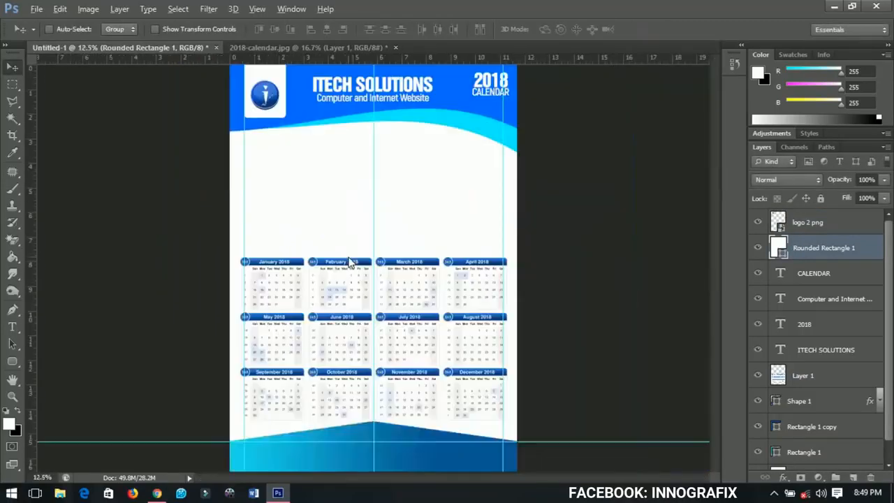
scroll(348, 252, down, 2)
scroll(347, 251, up, 2)
scroll(360, 209, up, 1)
scroll(410, 265, down, 1)
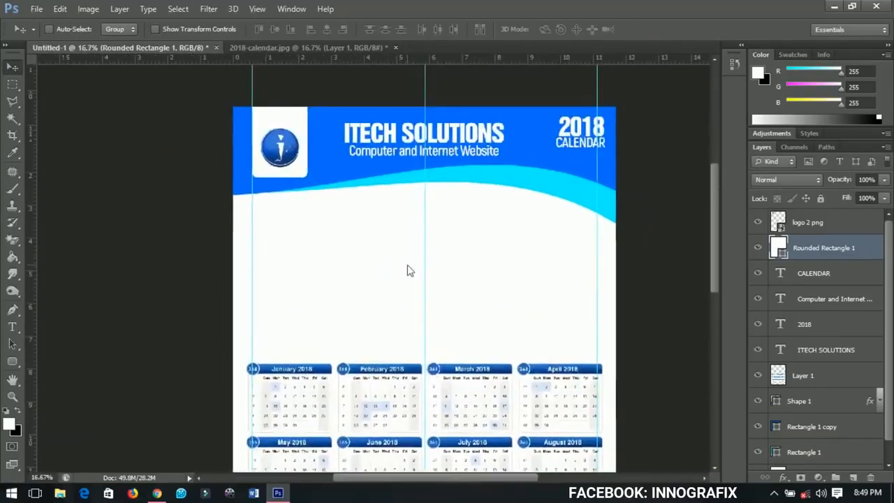
scroll(413, 270, down, 1)
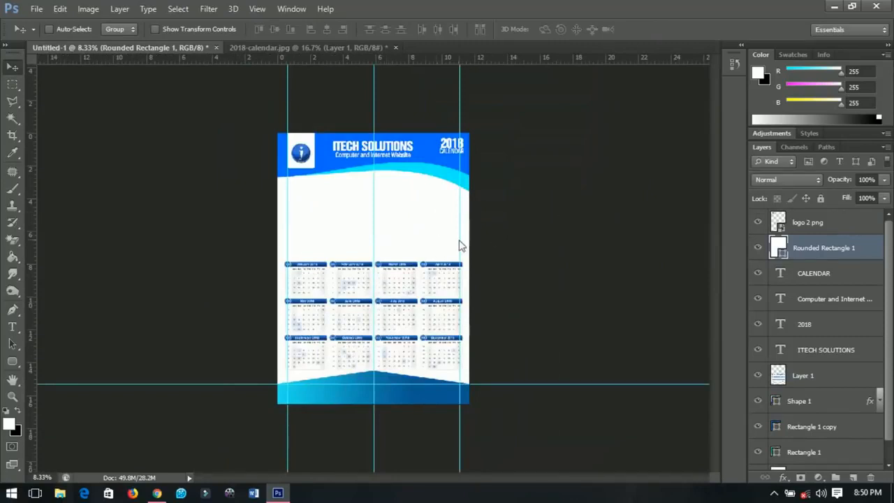
scroll(402, 210, up, 1)
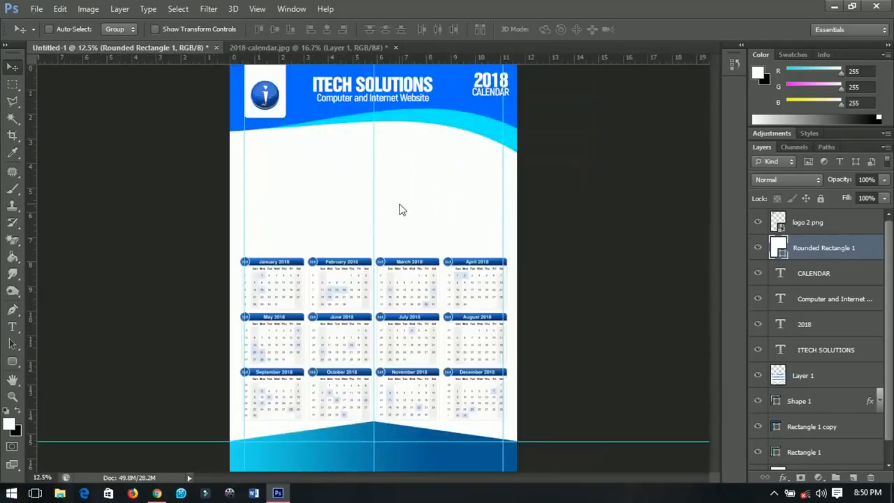
scroll(402, 210, down, 1)
scroll(857, 401, down, 1)
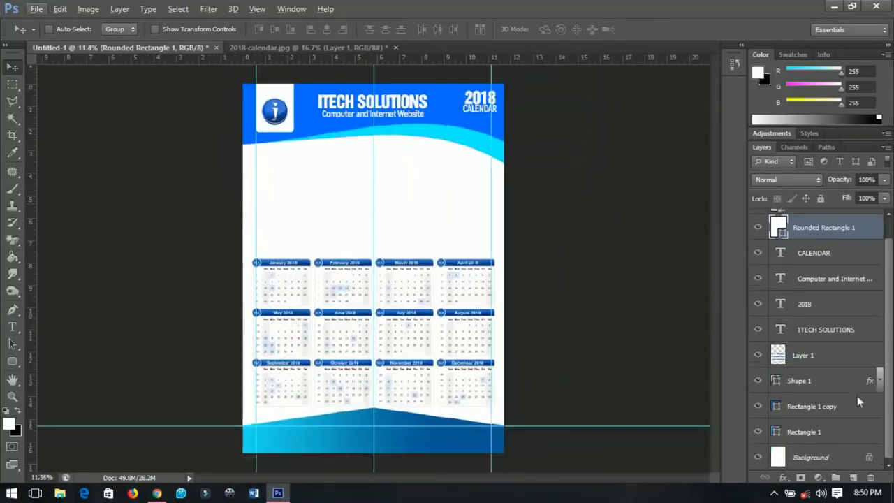
click(826, 432)
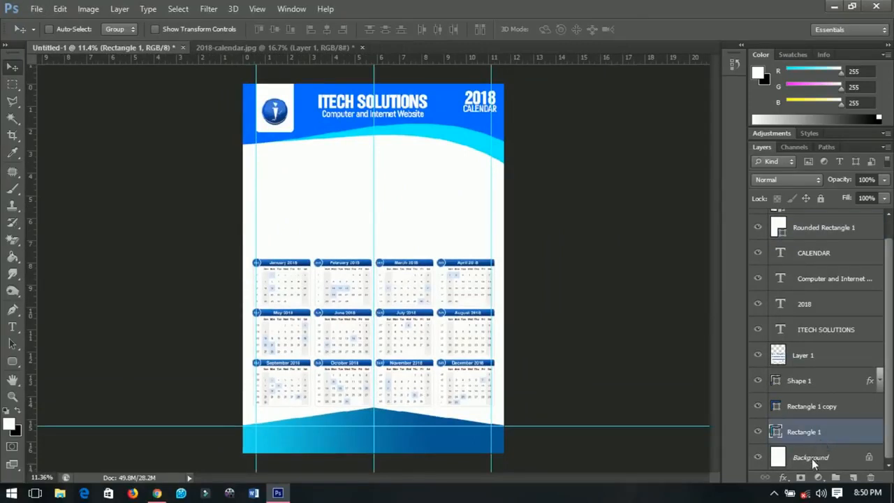
click(812, 458)
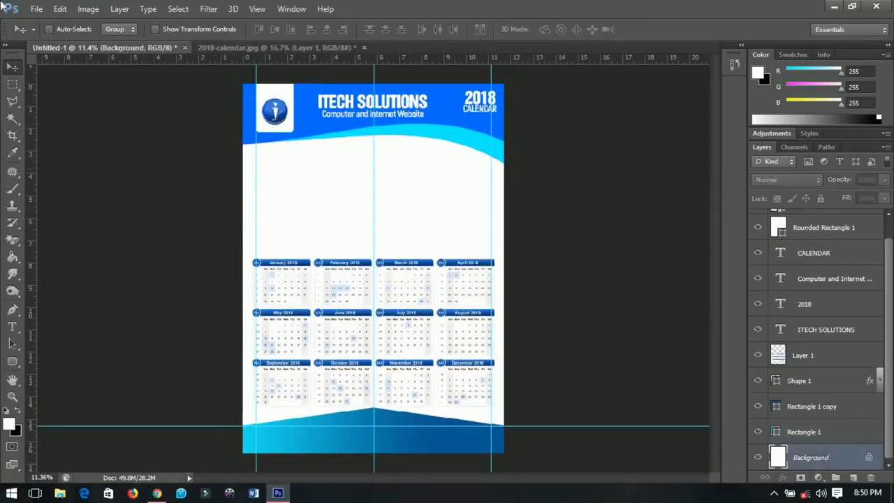
click(35, 9)
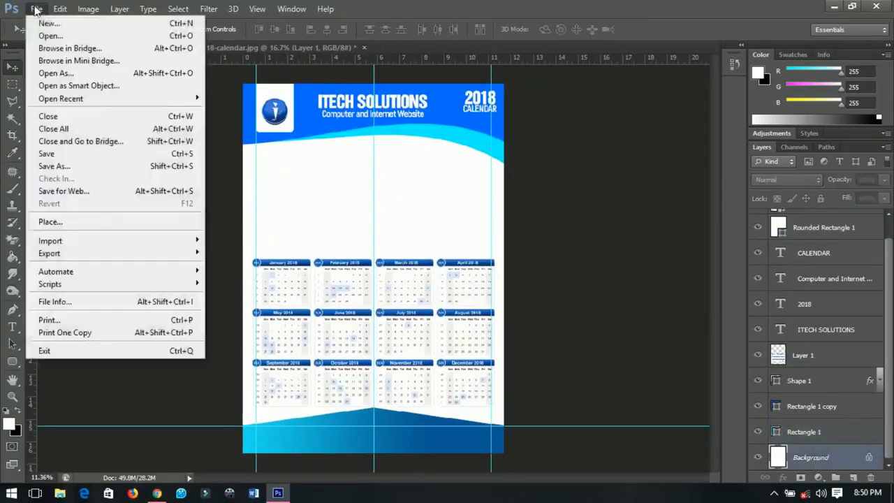
click(68, 224)
click(398, 158)
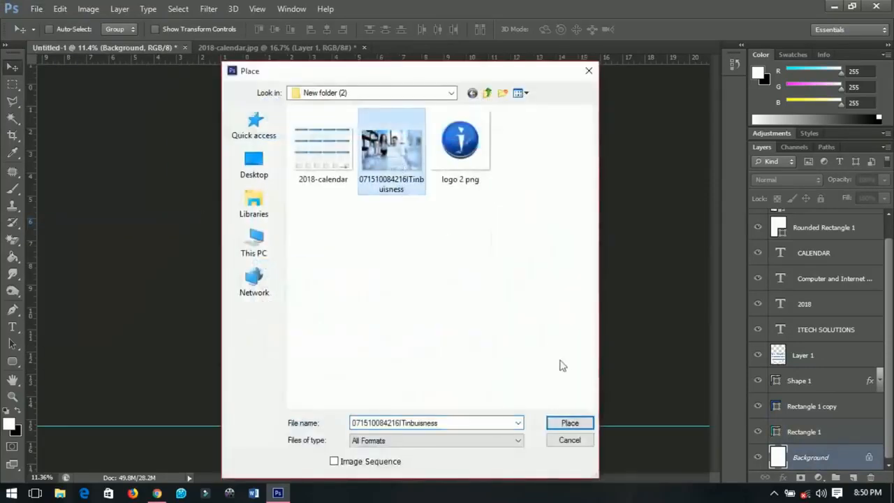
click(570, 424)
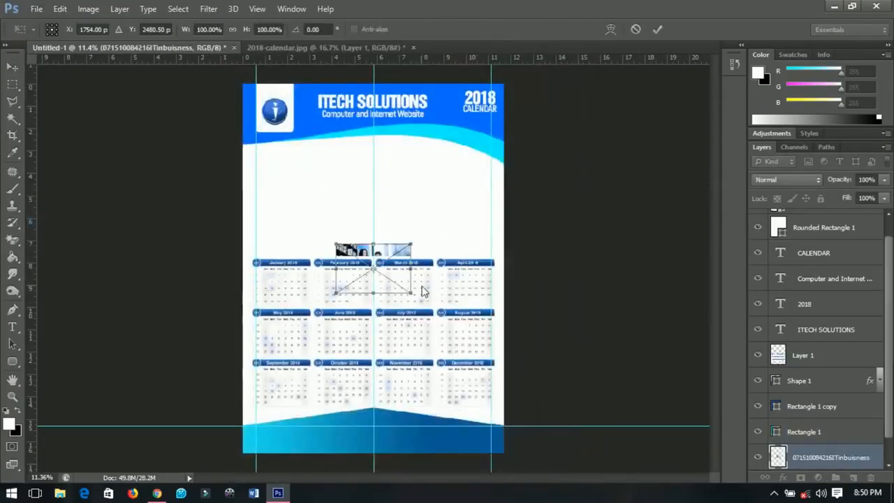
- Enlarge the office photo to about 354% to span the page width and move it up beneath the header wave
drag(410, 296, 506, 356)
key(Return)
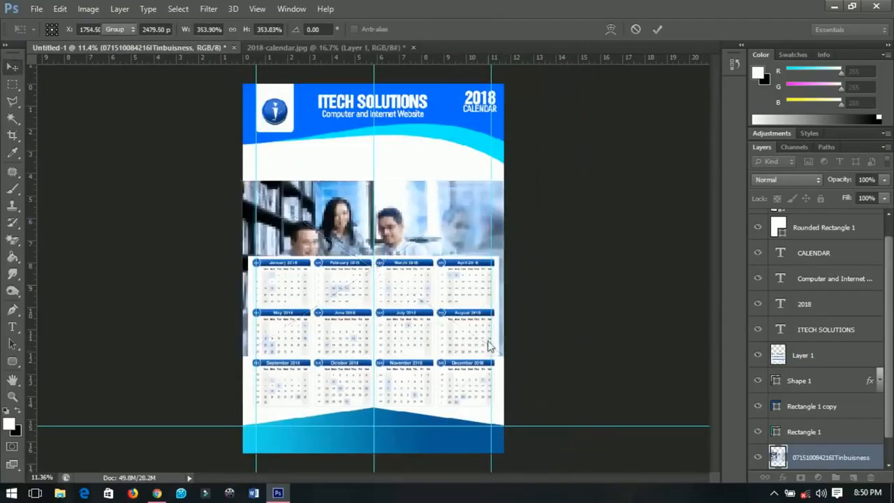
drag(466, 305, 466, 279)
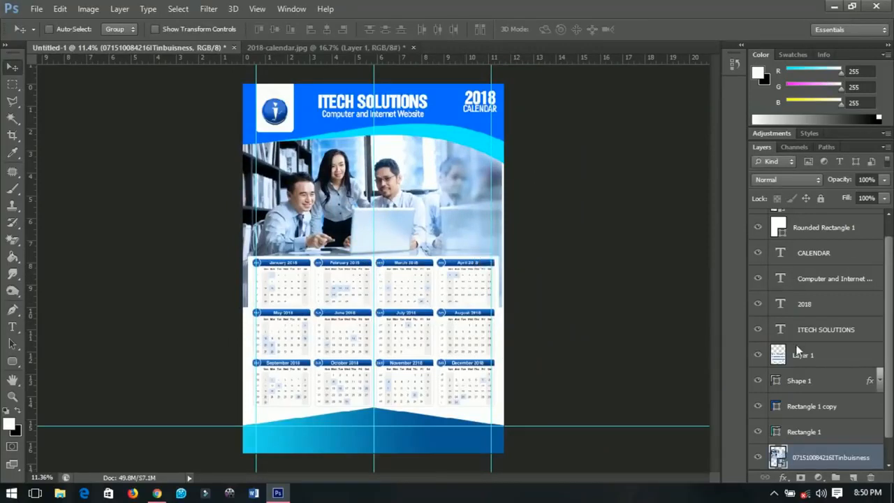
- Rasterize the office photo layer and delete the part of the photo that extends behind the month grids
right_click(826, 456)
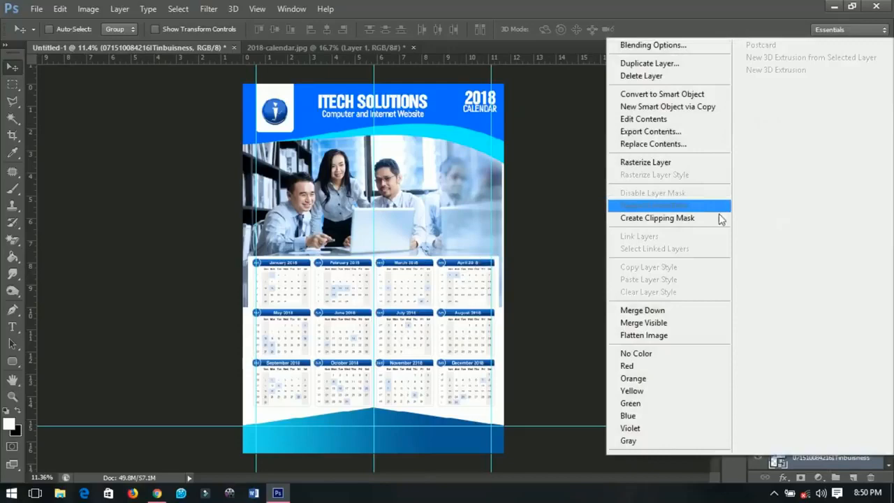
click(670, 160)
key(ctrl+plus)
key(ctrl+plus)
key(ctrl+plus)
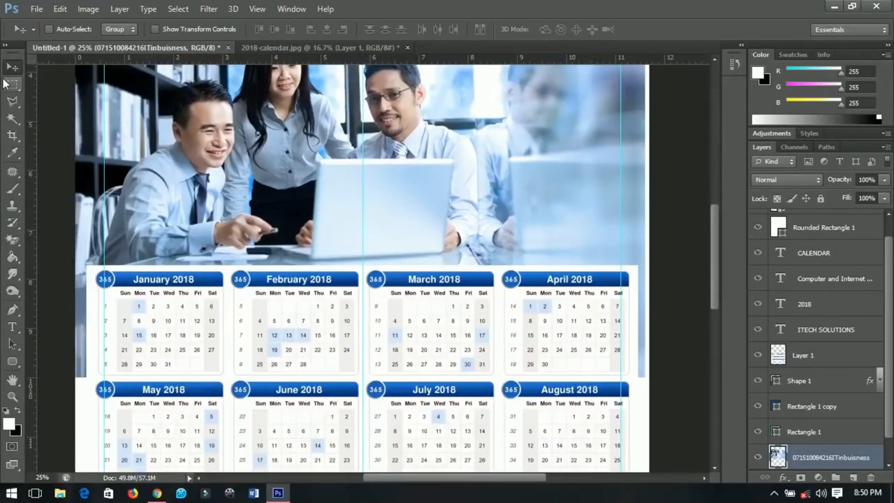
click(7, 86)
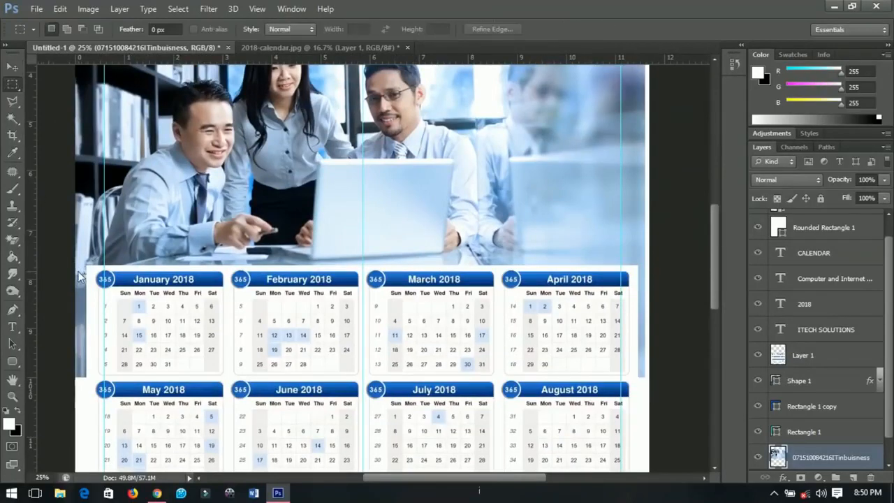
drag(65, 265, 664, 455)
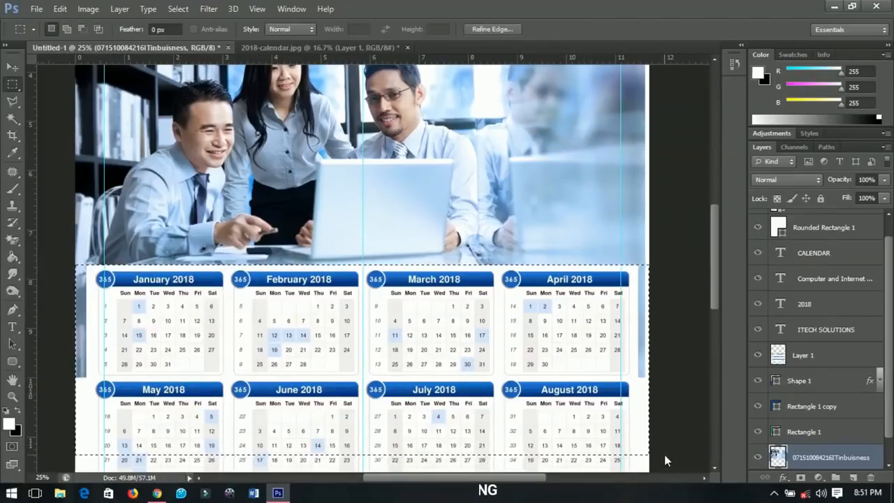
click(529, 298)
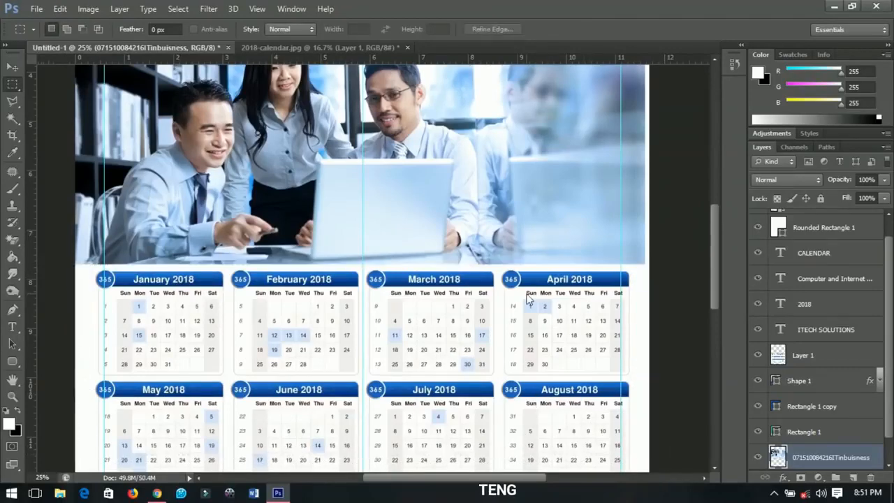
key(ctrl+minus)
key(ctrl+minus)
key(ctrl+minus)
key(ctrl+minus)
key(ctrl+0)
key(v)
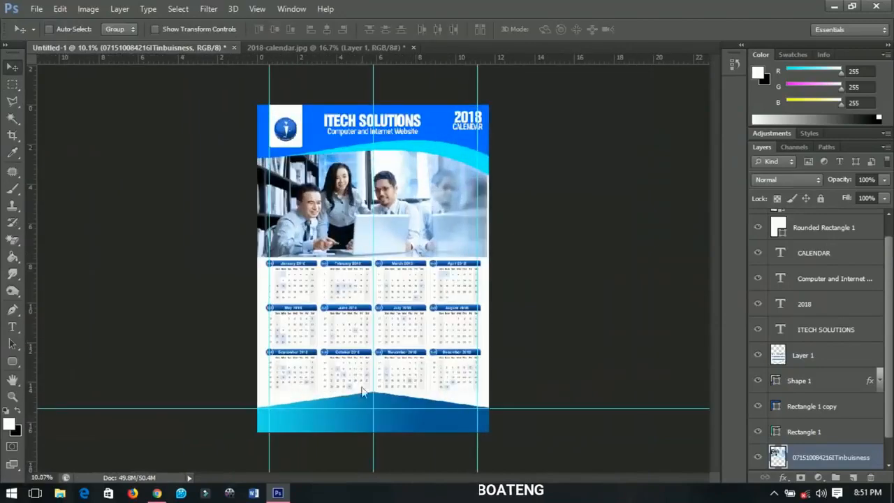
- Add the white Akrobat Bold text facebook.com/InnoGrafix at 30 pt near the footer's peak, on a new layer directly above Layer 1
scroll(361, 431, up, 3)
scroll(386, 326, down, 3)
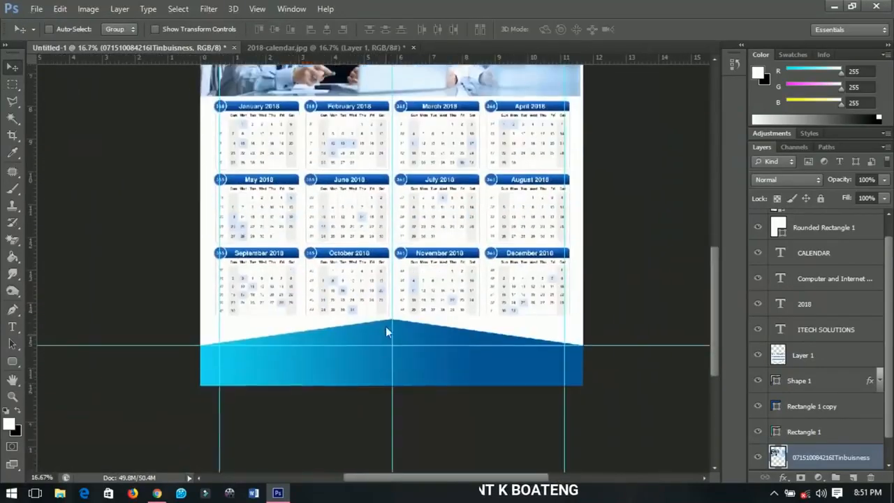
scroll(426, 348, up, 1)
right_click(387, 306)
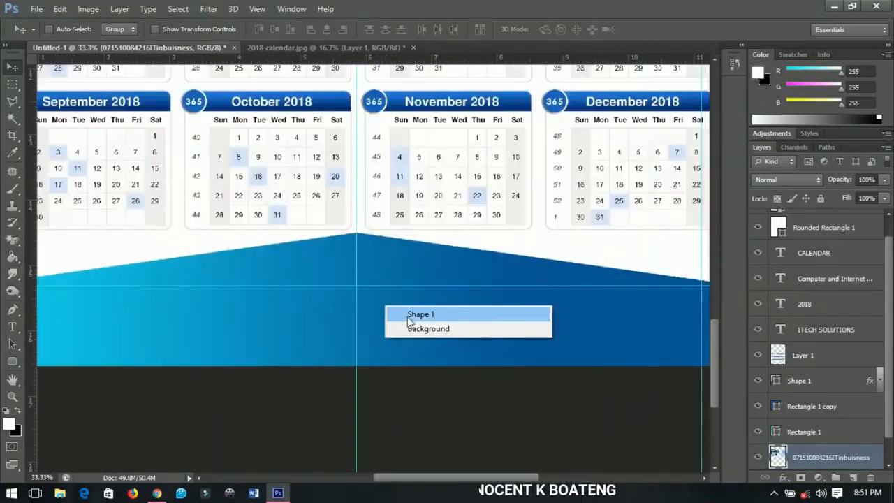
click(438, 312)
scroll(435, 315, down, 3)
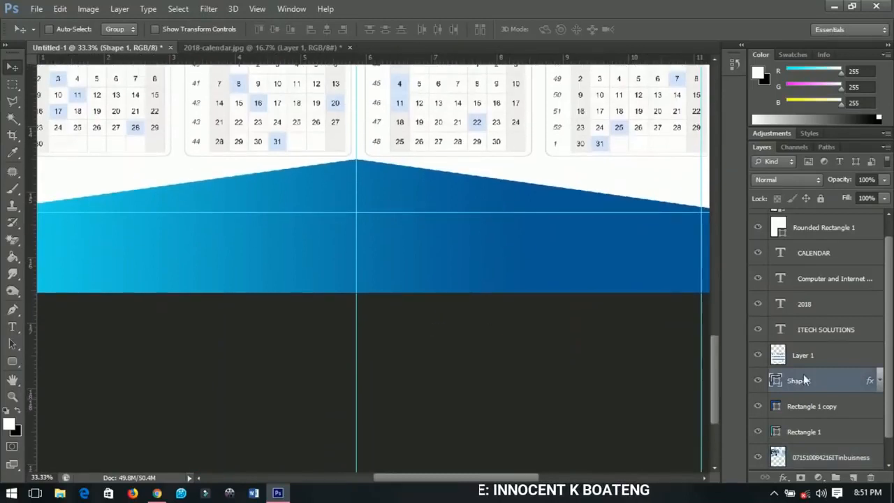
click(802, 358)
scroll(326, 268, up, 2)
scroll(327, 267, down, 2)
key(t)
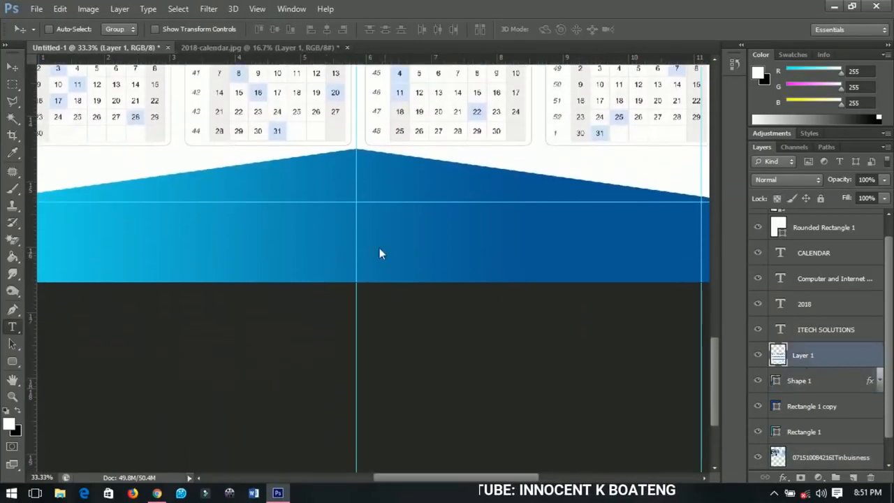
click(348, 197)
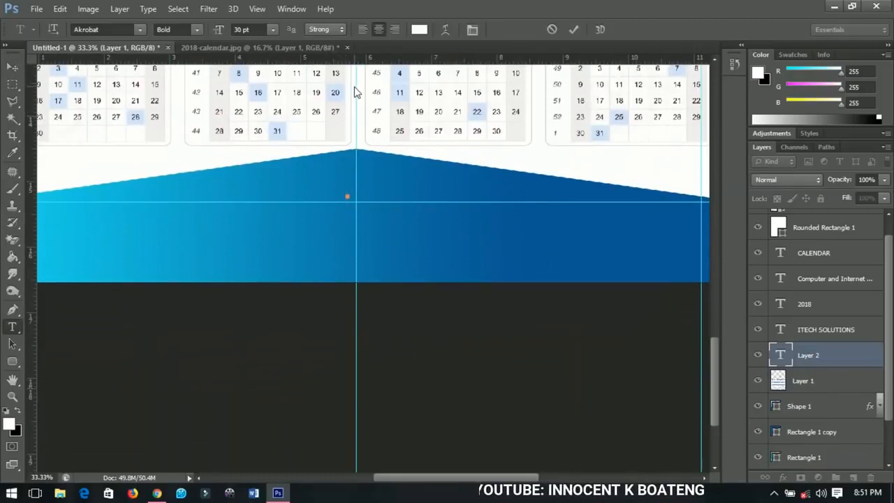
text(facebook.)
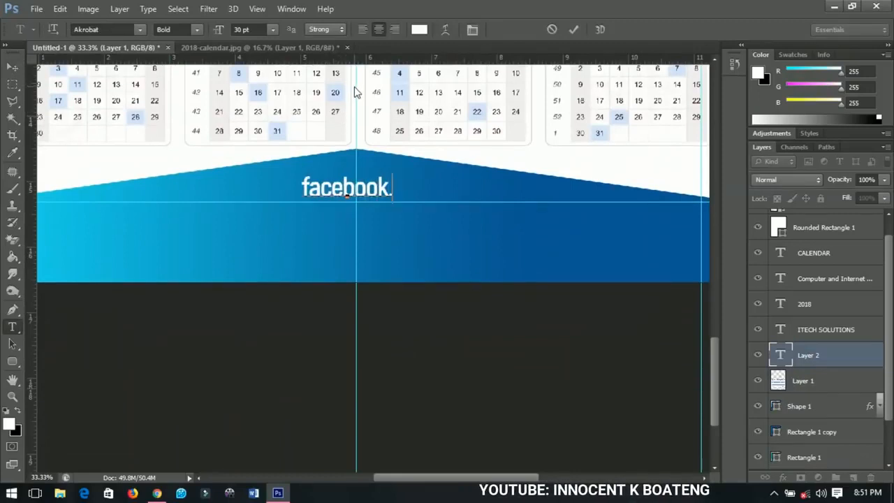
text(com/Inno)
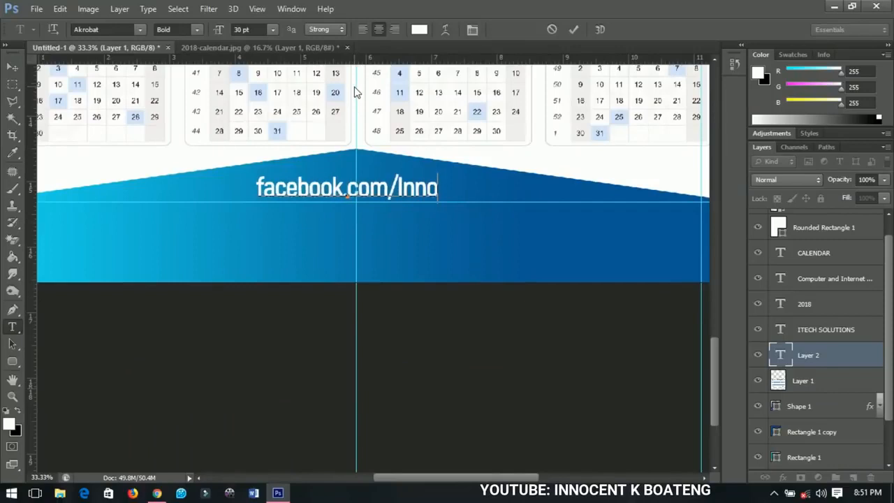
text(Grafix)
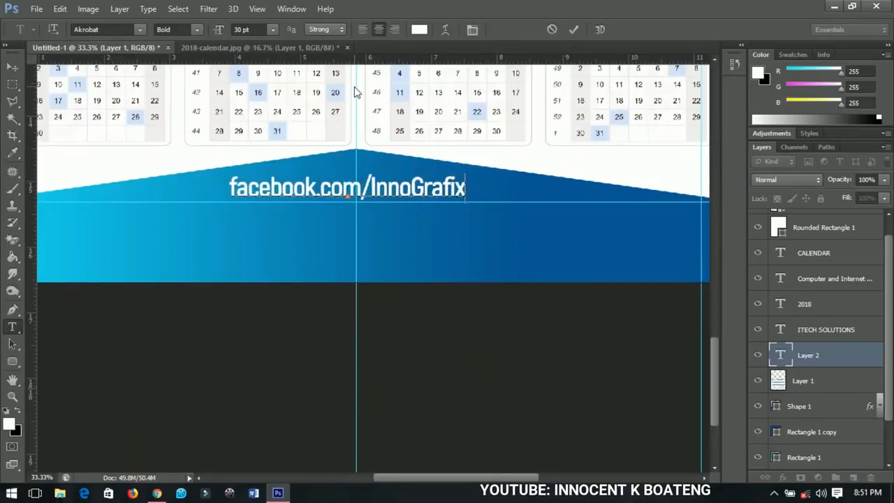
- Centre the Facebook address horizontally on the page and scale it down to 26.69 pt, slightly lower on the footer
click(14, 67)
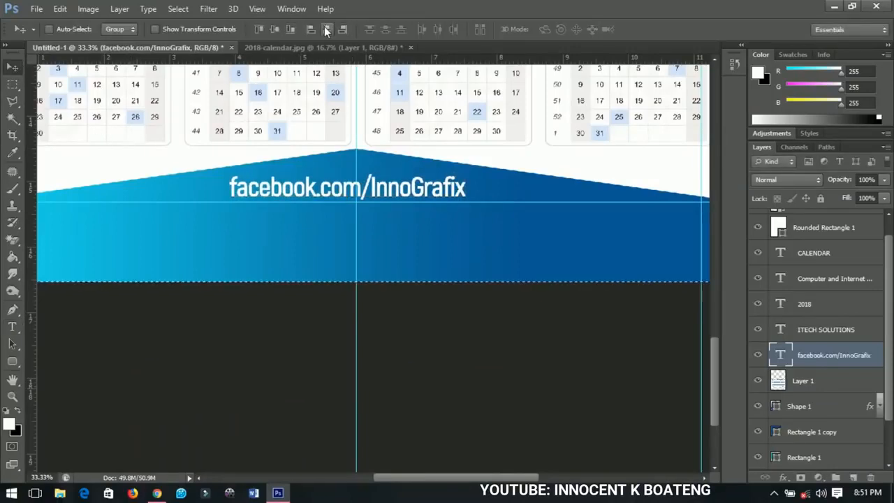
click(325, 29)
key(ctrl+d)
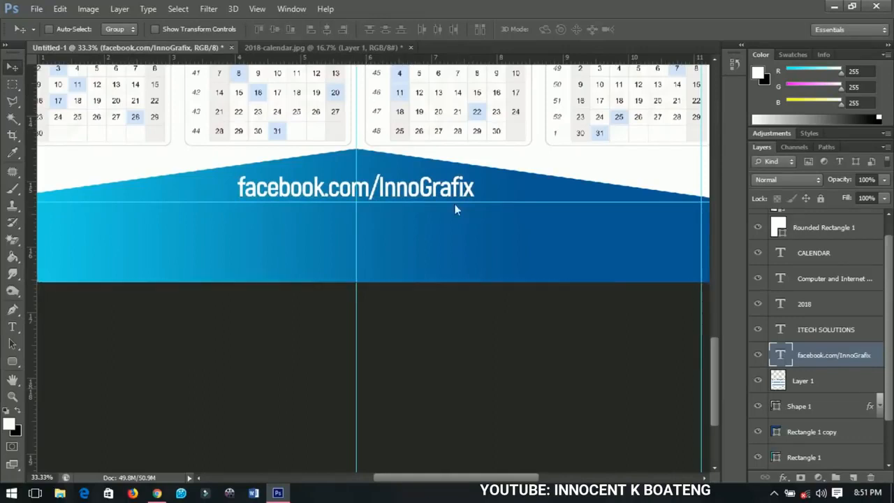
key(ctrl+t)
drag(476, 209, 423, 200)
key(Return)
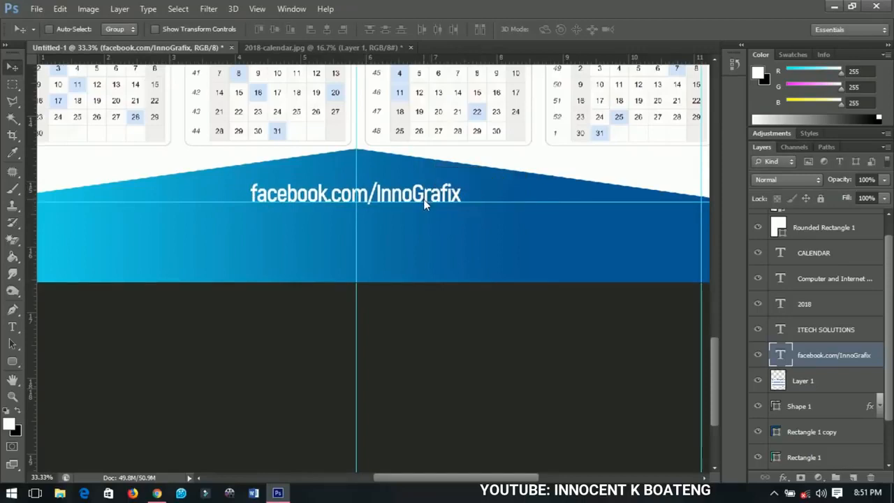
- Add the Instagram profile address and the YouTube channel address as two more lines below the Facebook address
key(t)
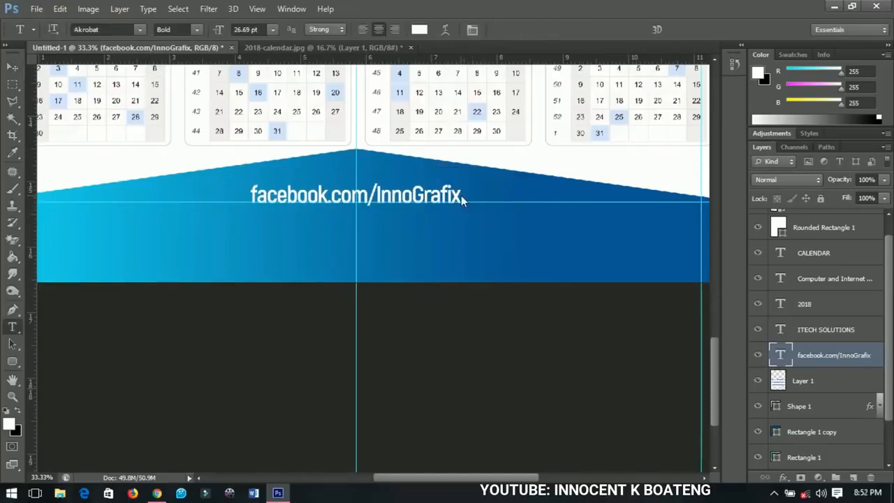
click(459, 197)
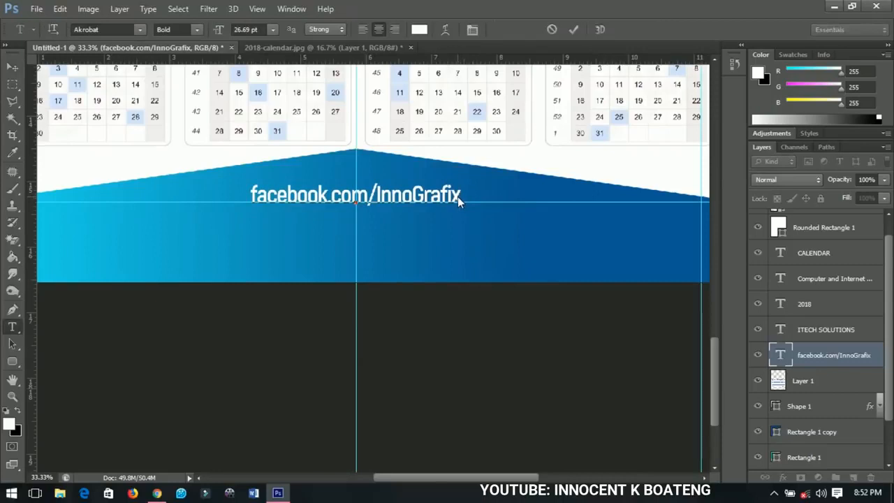
text(instagram.com/)
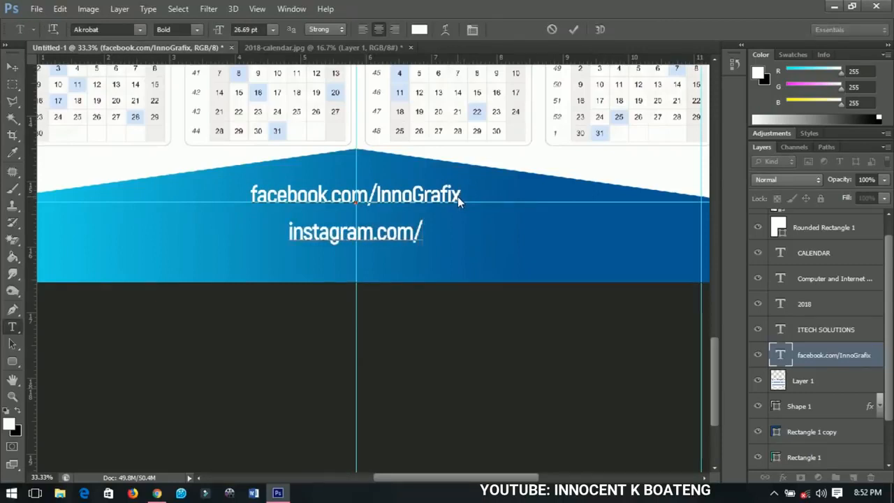
text(sir_innocent)
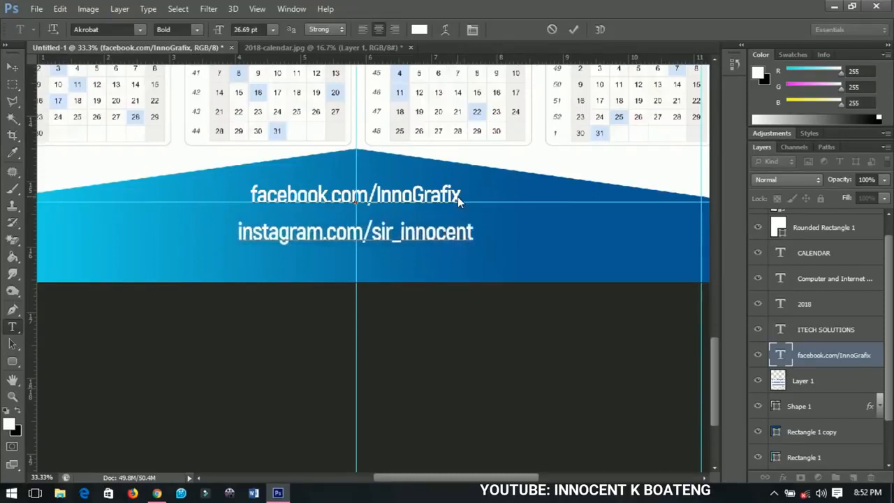
key(Return)
text(youtube.com/)
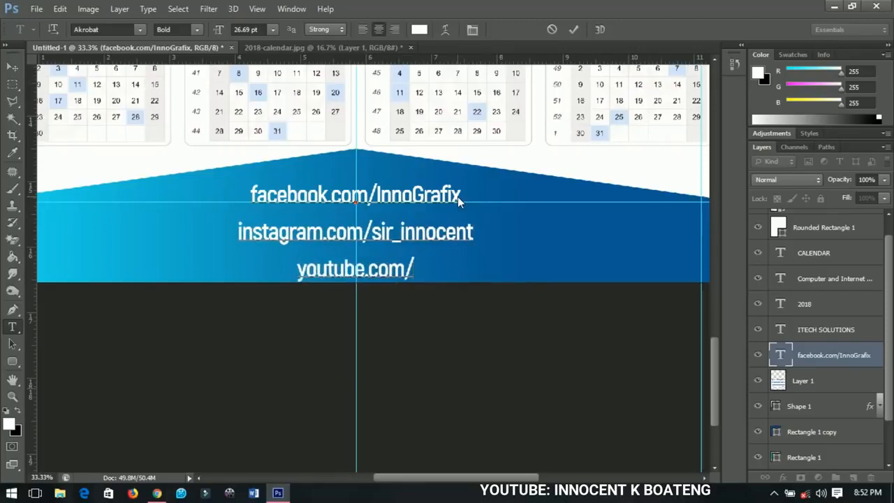
text(InnocentKBoateng)
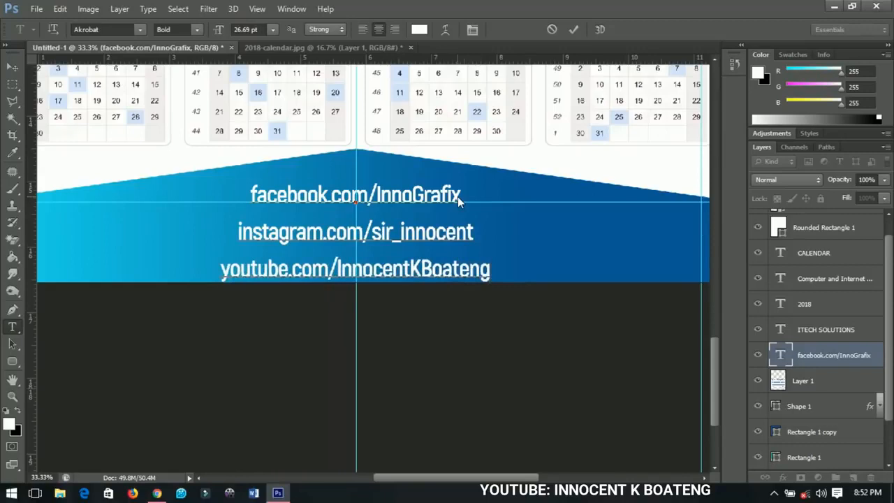
- Tighten the leading of the three social media lines to 23.58 pt
key(ctrl+a)
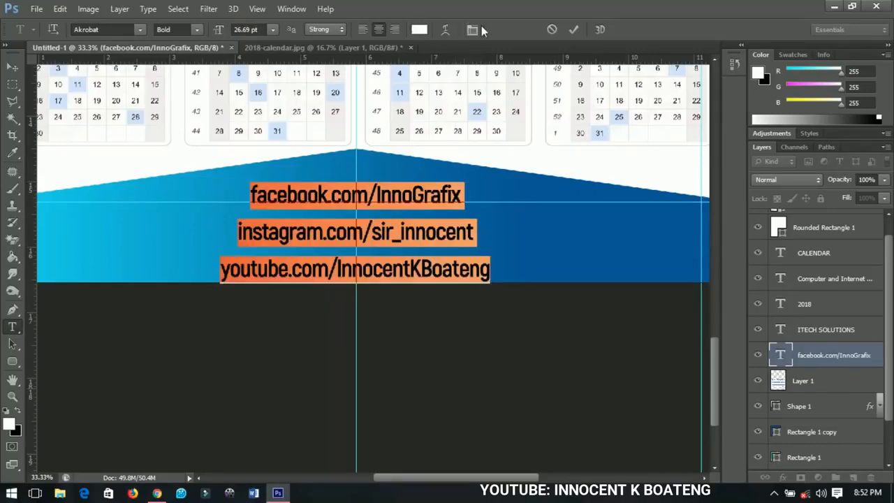
click(473, 29)
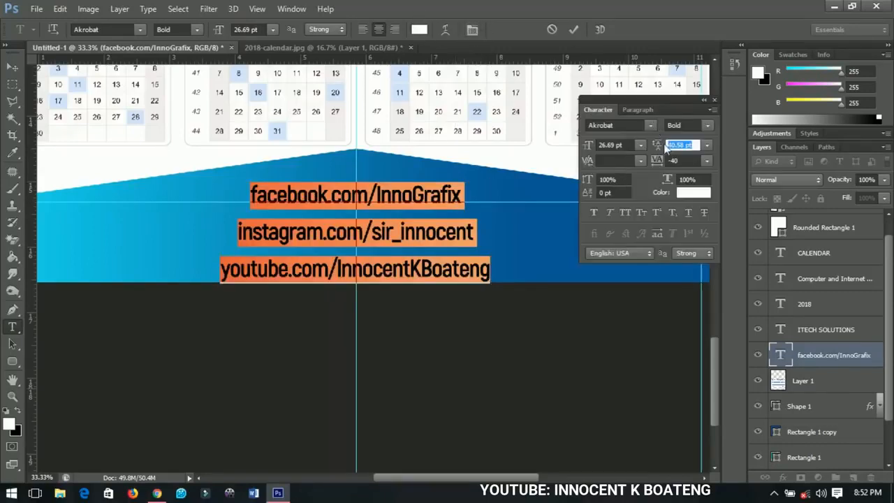
drag(661, 145, 650, 139)
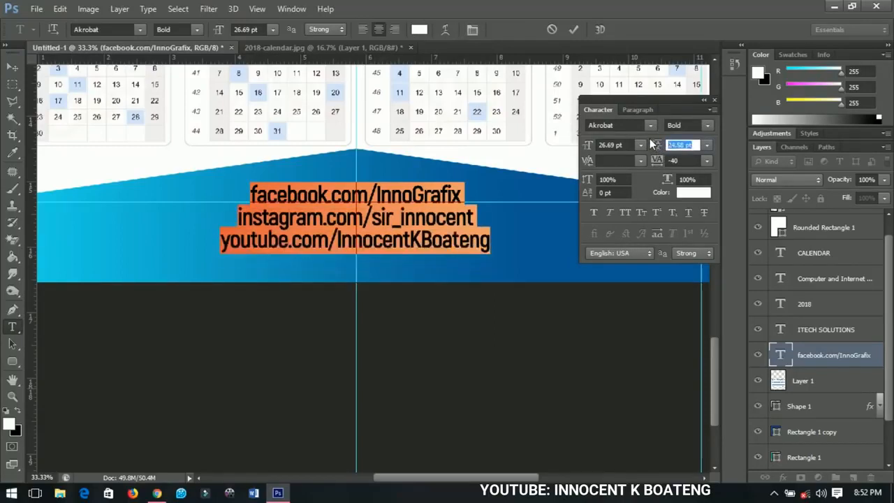
drag(650, 143, 649, 144)
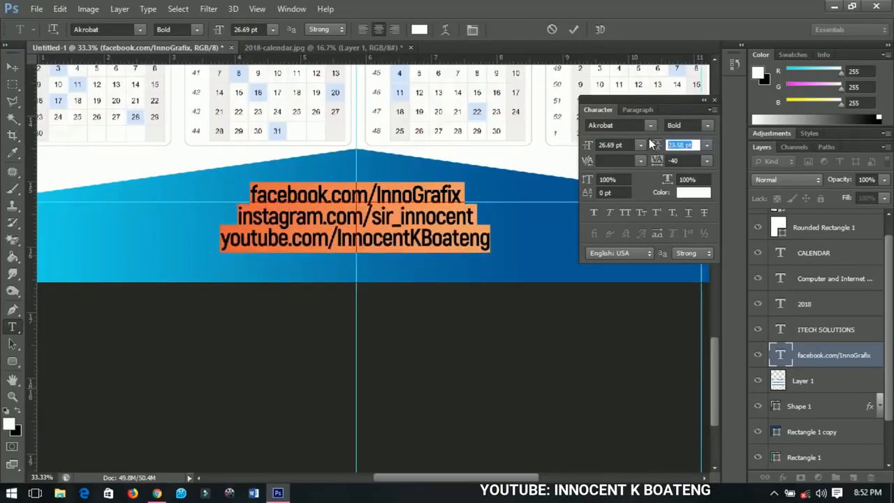
click(14, 67)
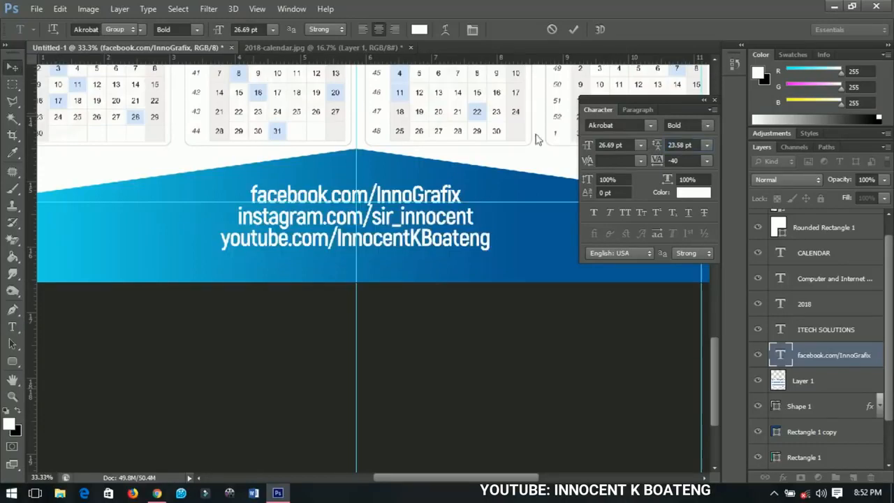
- Move the social media text block slightly lower on the footer and centre it horizontally on the page
click(714, 101)
drag(477, 236, 479, 241)
key(ctrl+a)
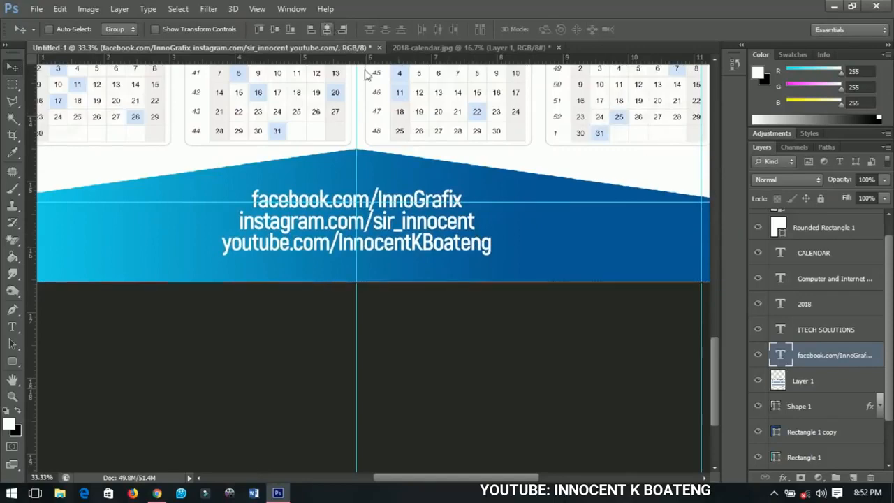
key(ctrl+d)
key(ctrl+minus)
key(ctrl+minus)
key(ctrl+minus)
key(ctrl+minus)
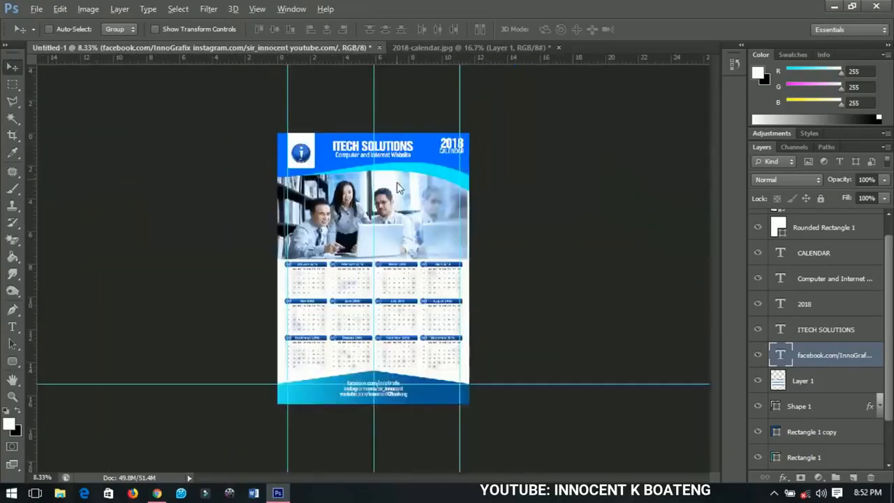
key(ctrl+plus)
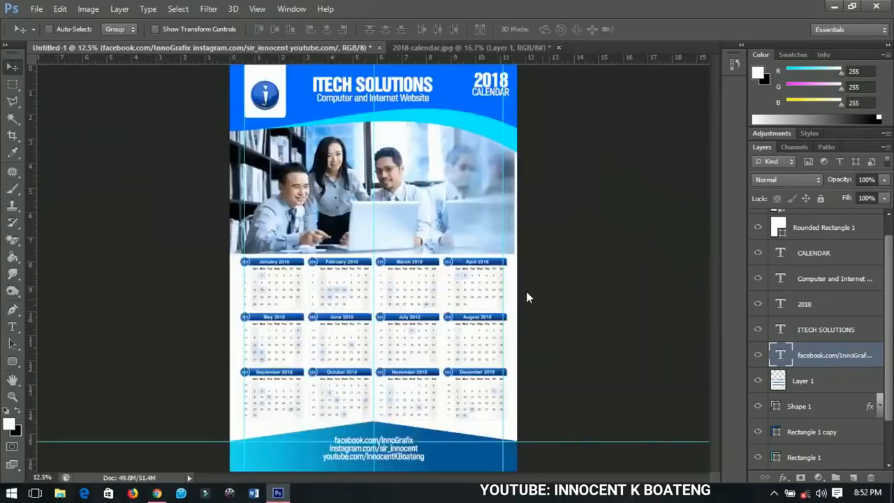
scroll(752, 326, down, 2)
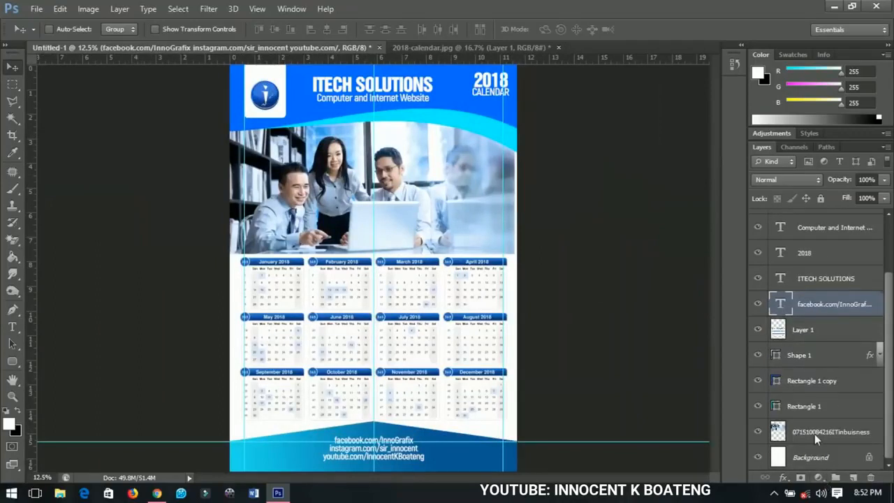
click(784, 434)
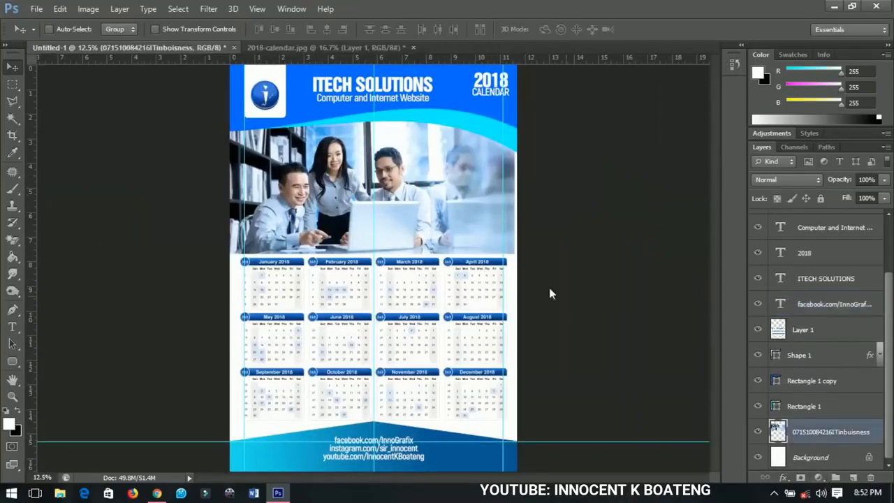
click(762, 431)
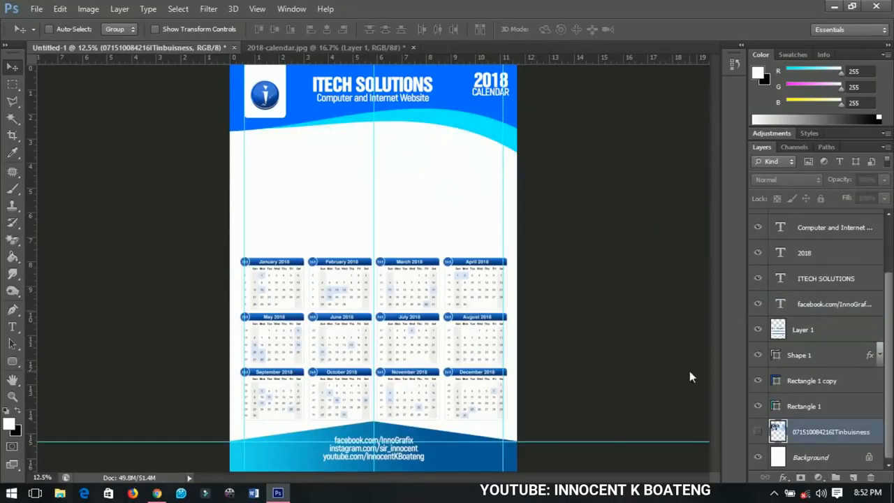
scroll(861, 360, up, 3)
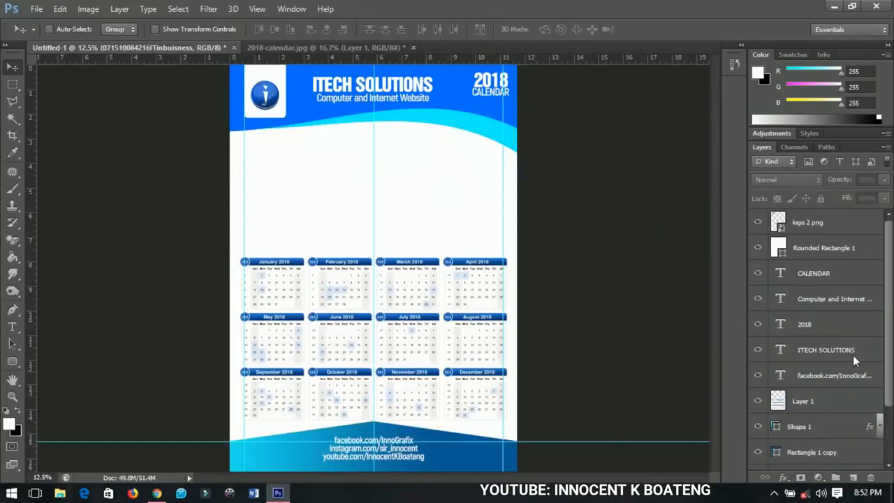
- Add a Hue/Saturation adjustment layer above the logo 2 png layer at the top of the layer stack
key(ctrl+minus)
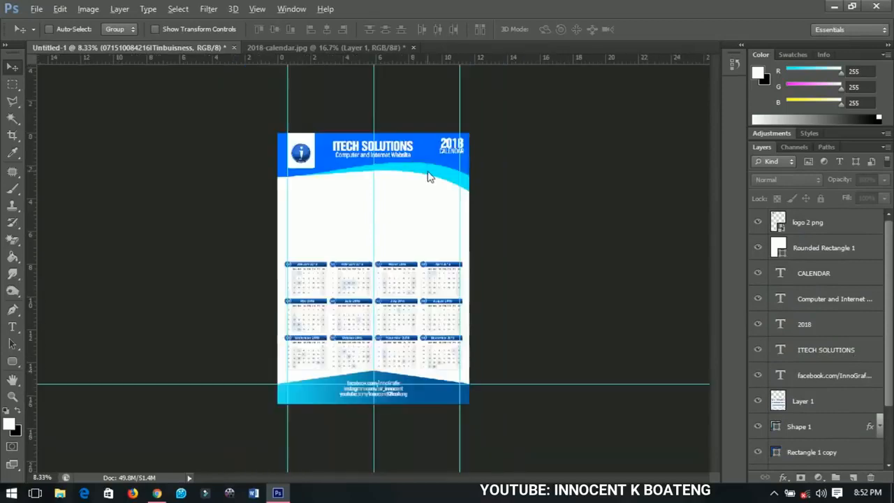
scroll(419, 196, up, 2)
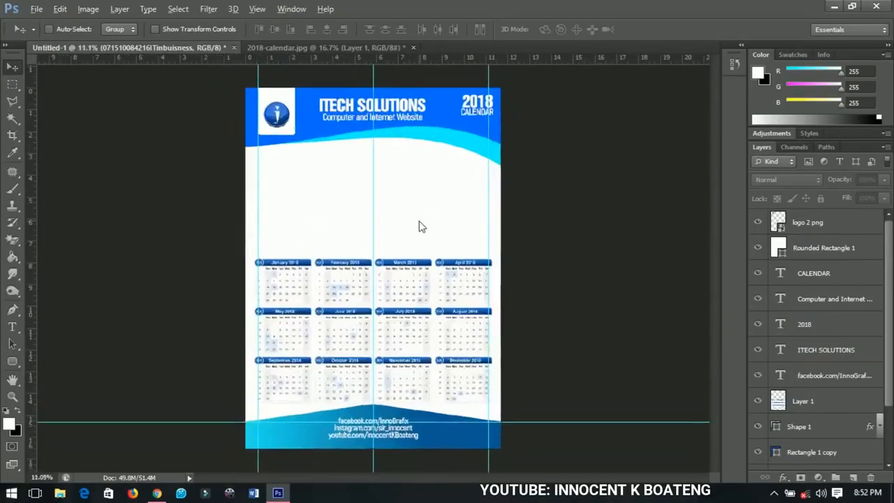
scroll(419, 222, down, 1)
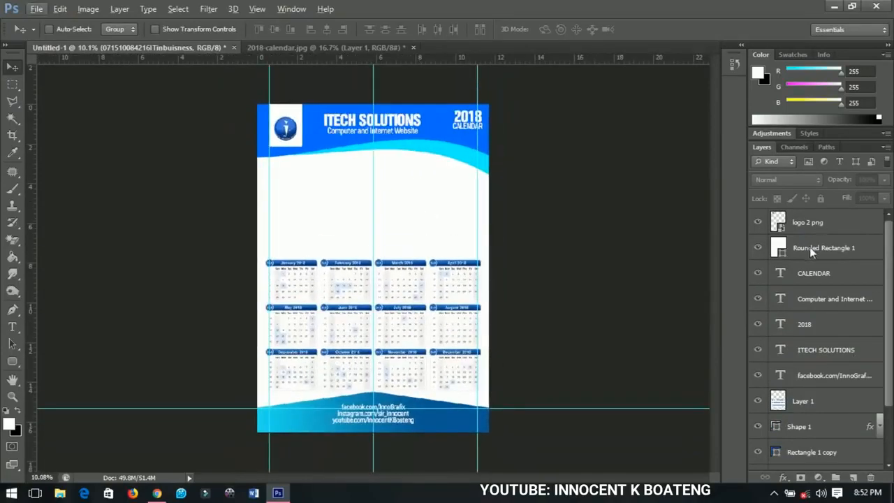
click(812, 223)
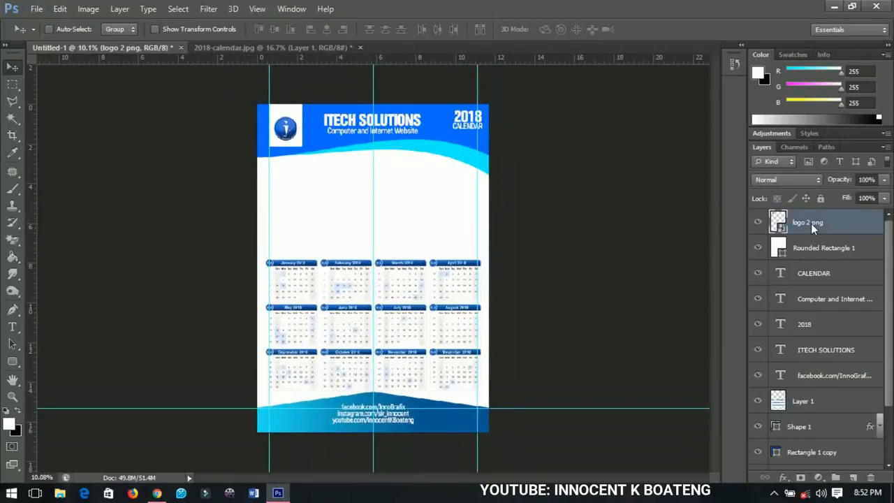
click(820, 479)
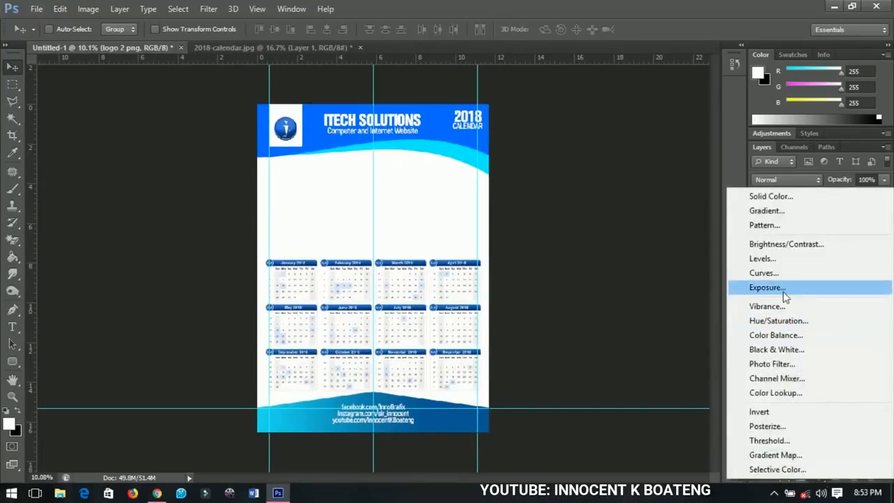
click(781, 321)
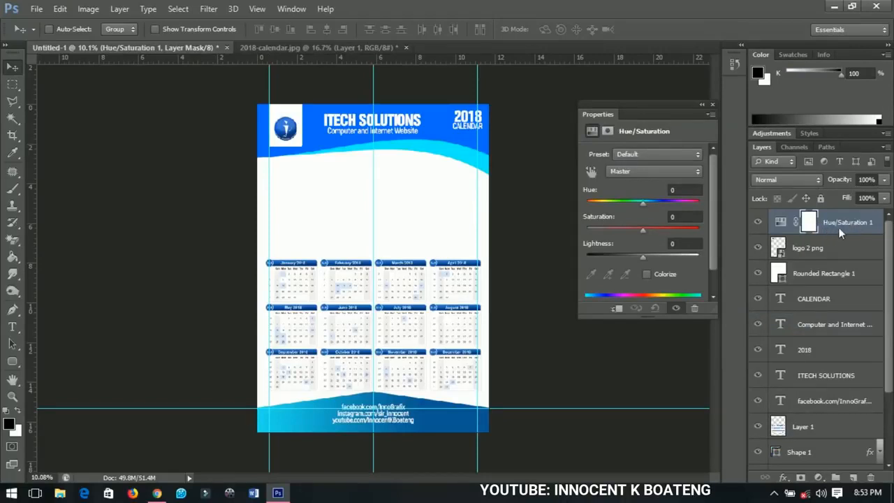
scroll(832, 244, down, 4)
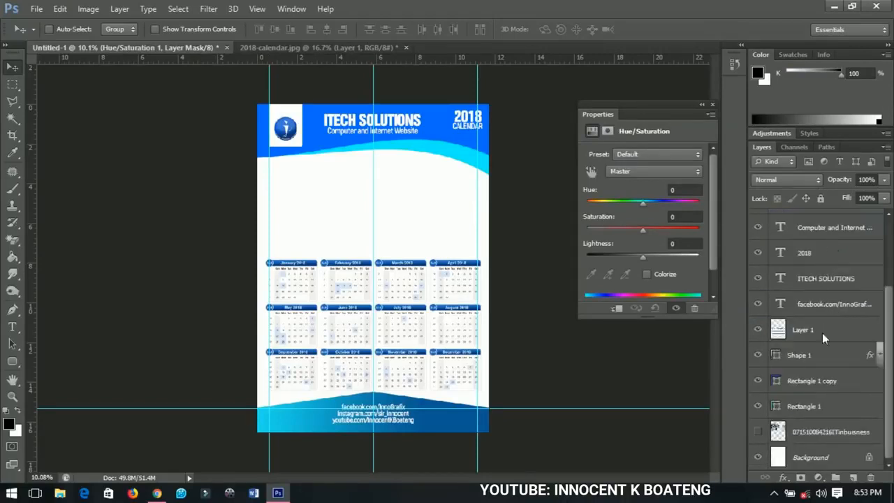
scroll(802, 434, up, 4)
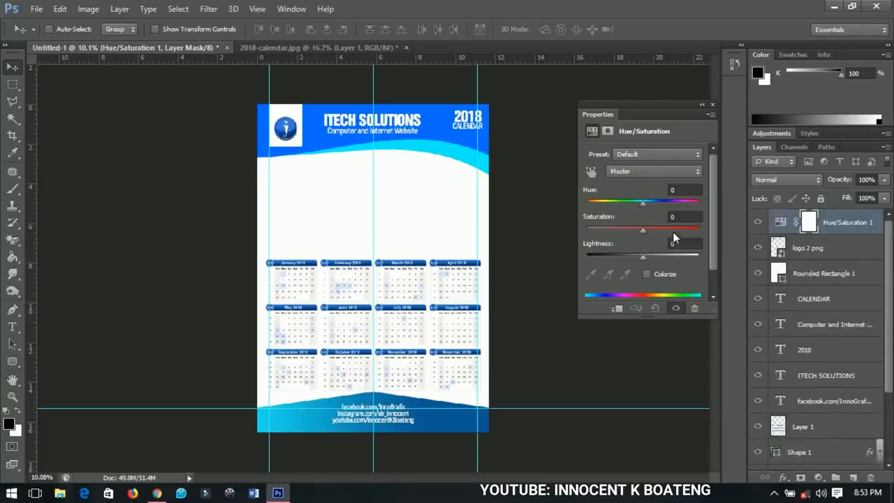
- Shift the adjustment layer's hue to +33 to recolour the whole calendar, and close its properties
drag(642, 204, 662, 204)
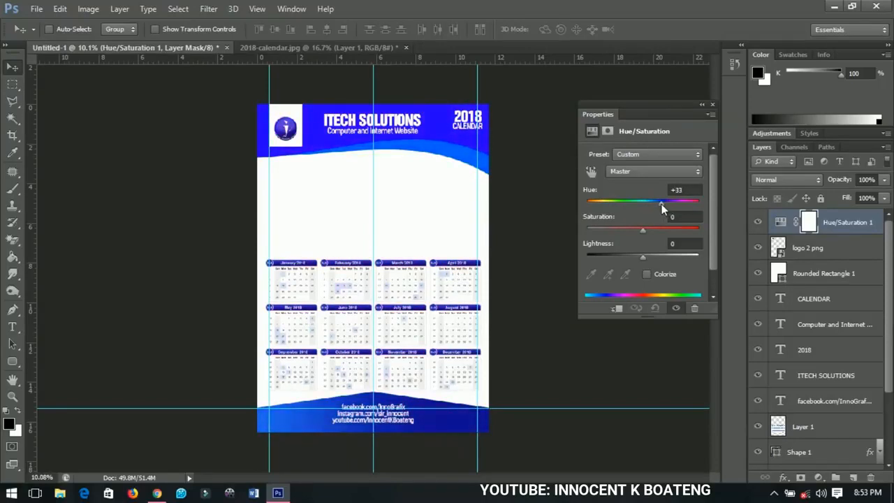
mouse_move(662, 204)
mouse_down()
mouse_move(686, 204)
mouse_move(661, 207)
mouse_up()
click(712, 104)
scroll(792, 381, down, 3)
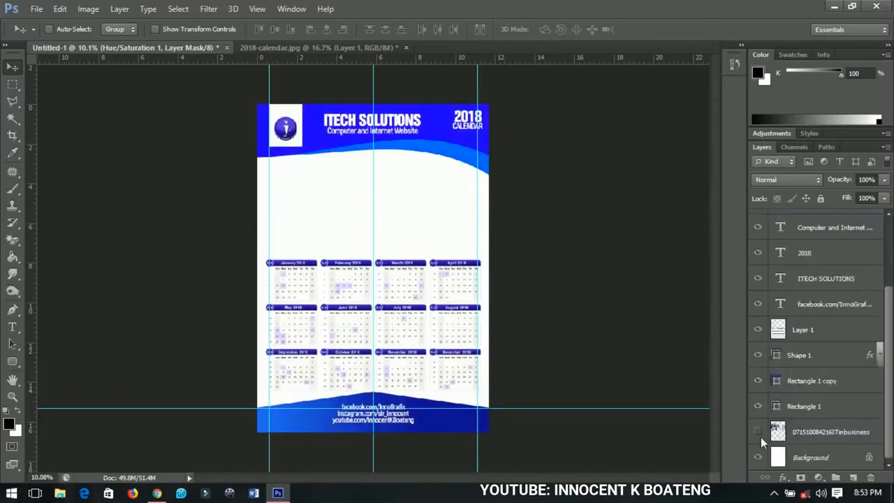
click(758, 431)
scroll(381, 295, up, 2)
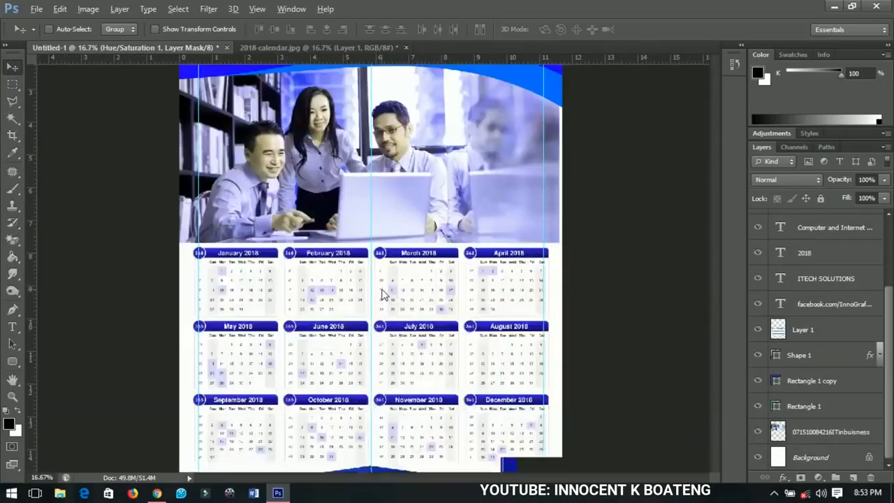
scroll(400, 252, down, 3)
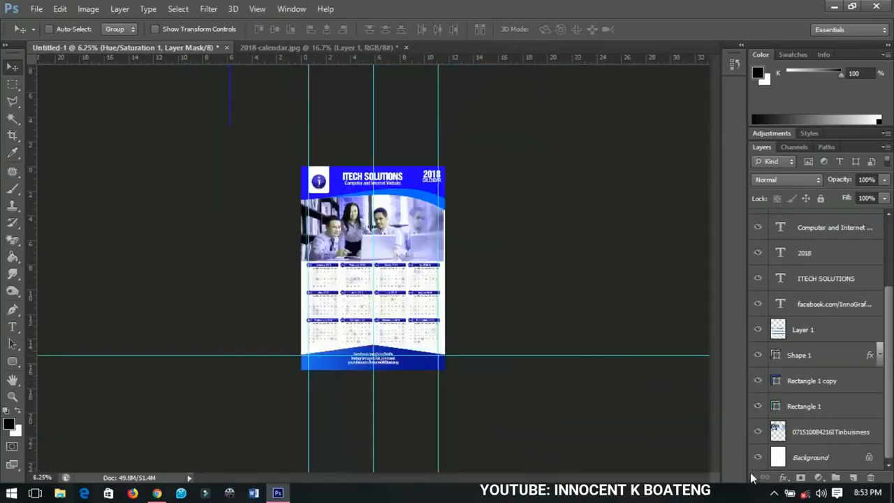
click(756, 436)
scroll(377, 260, up, 3)
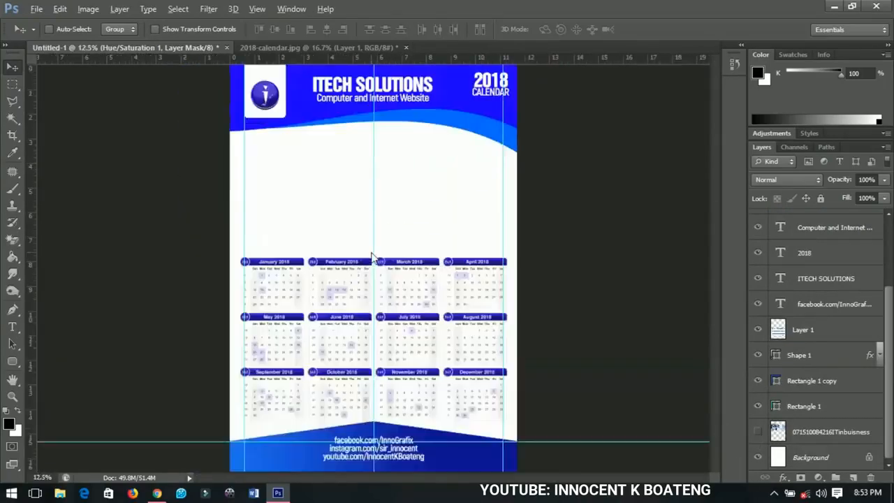